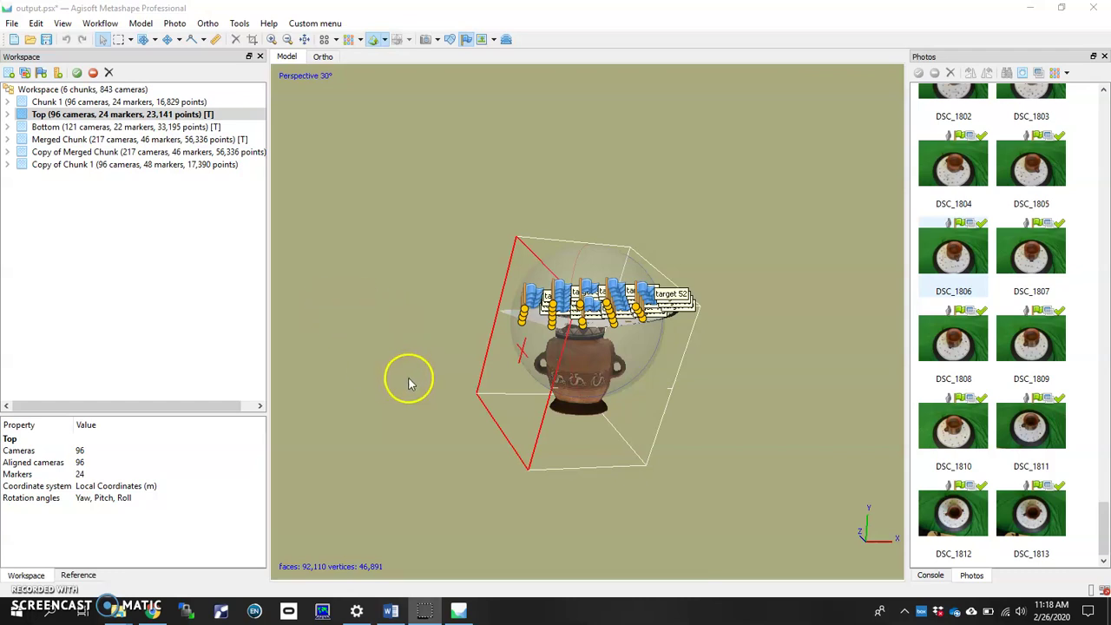
Orbit the Top pot model and hide the marker flags in the view
left_click_drag(628, 340, 592, 357)
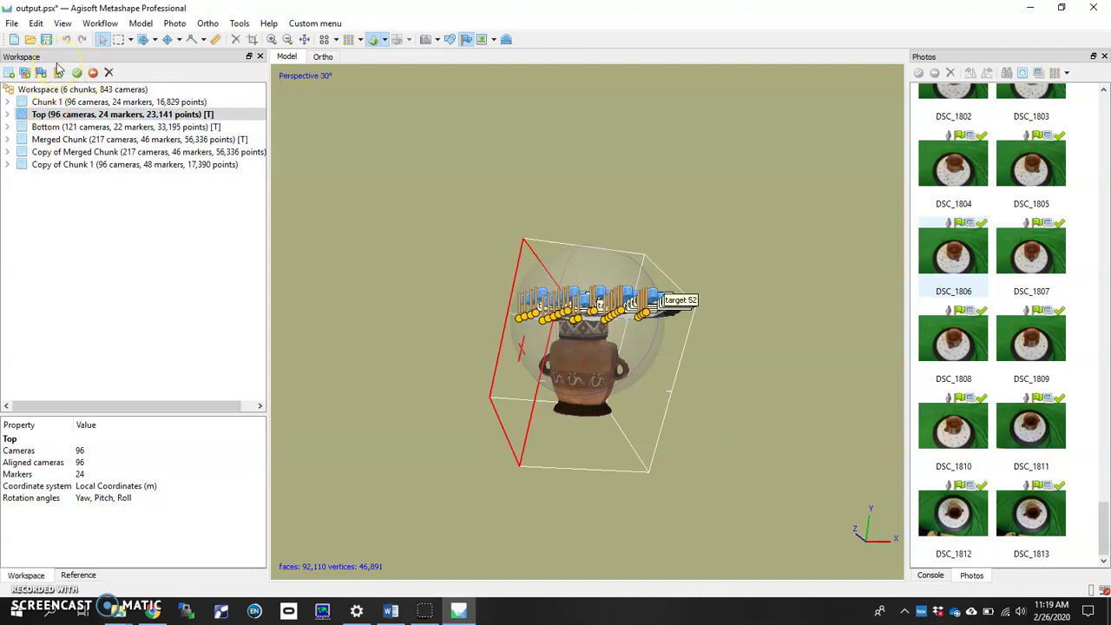
left_click(43, 114)
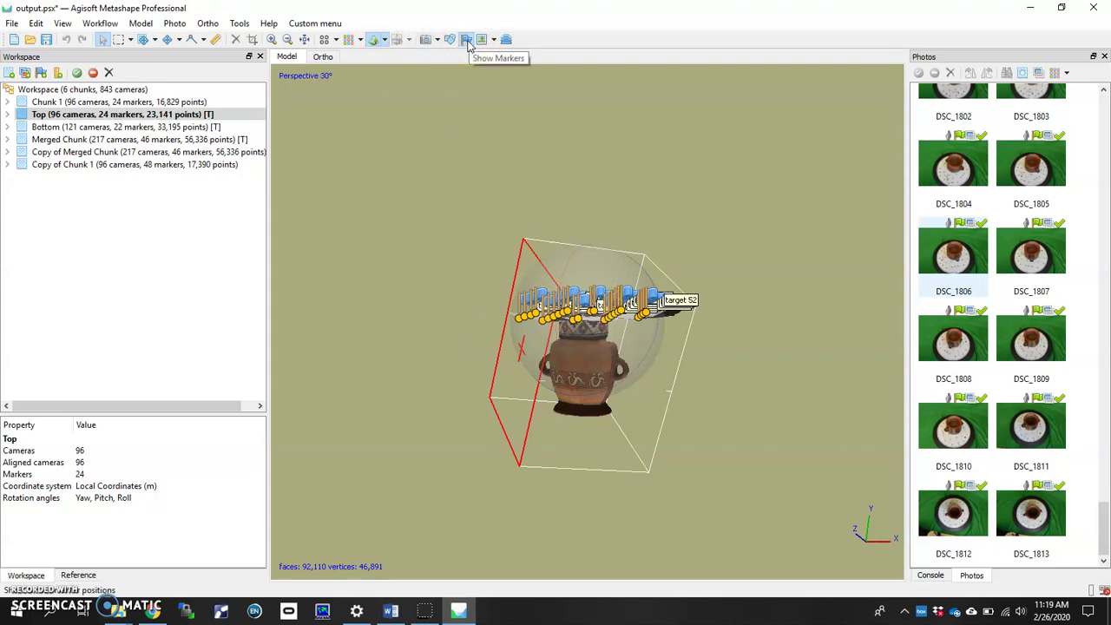
left_click_drag(590, 304, 462, 74)
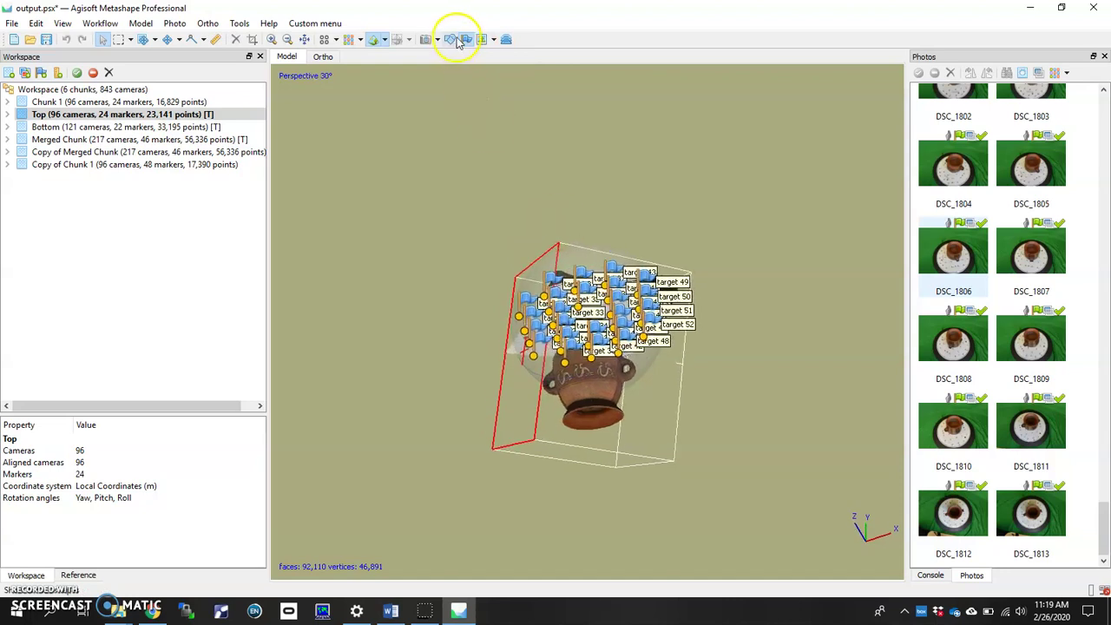
left_click(465, 43)
left_click_drag(623, 237, 600, 365)
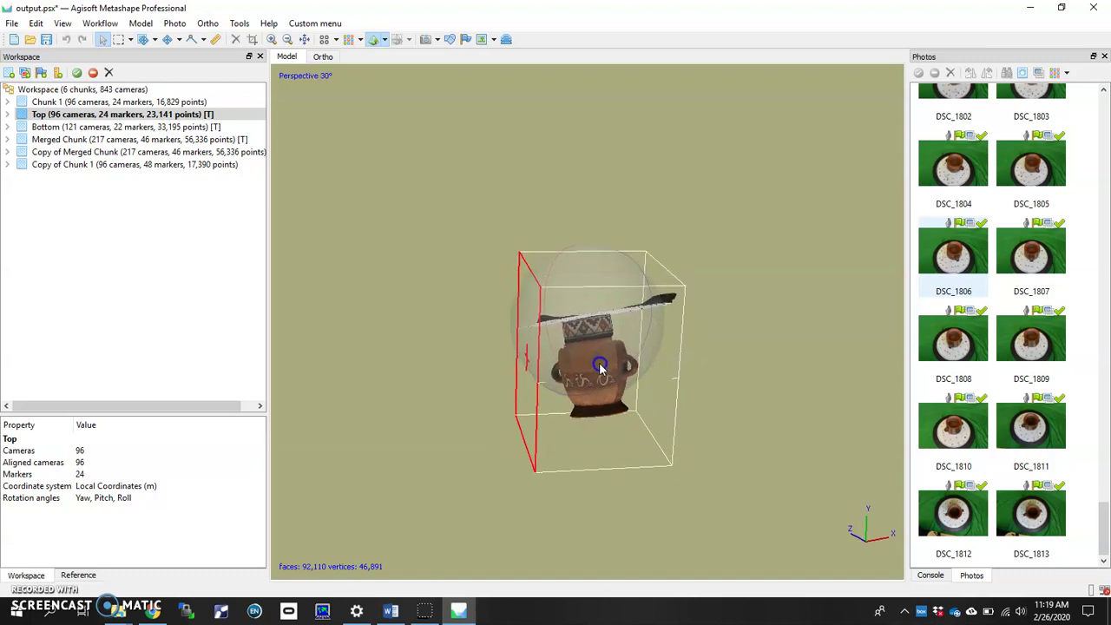
Make the Bottom chunk active and inspect its pot model, leaving shading unchanged
left_click(117, 128)
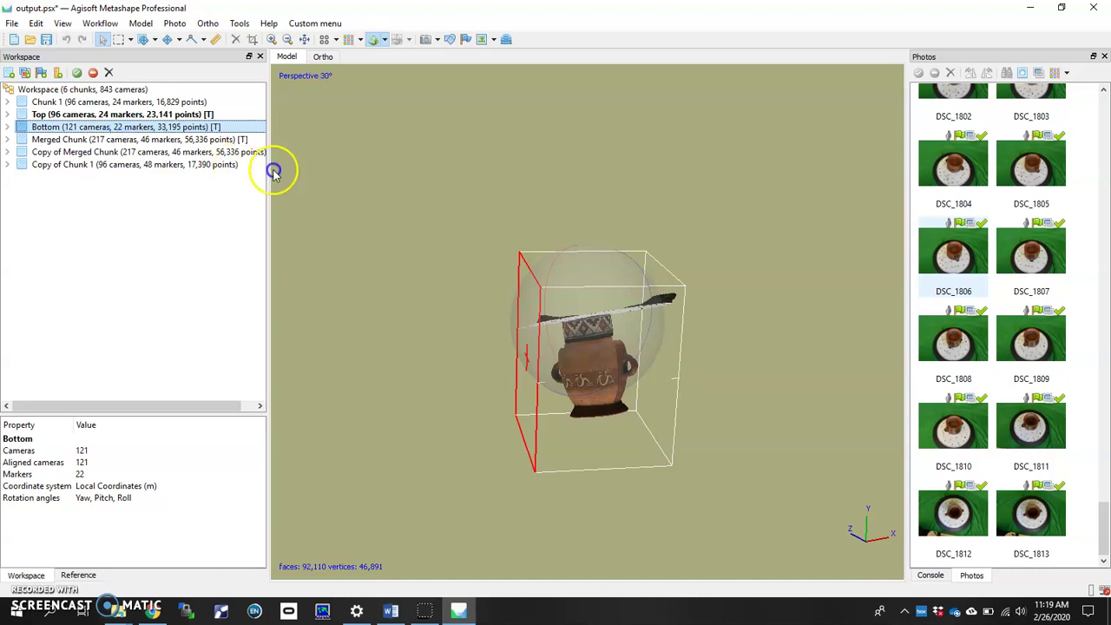
double_click(85, 128)
left_click_drag(590, 293, 597, 261)
scroll(611, 338, "up", 5)
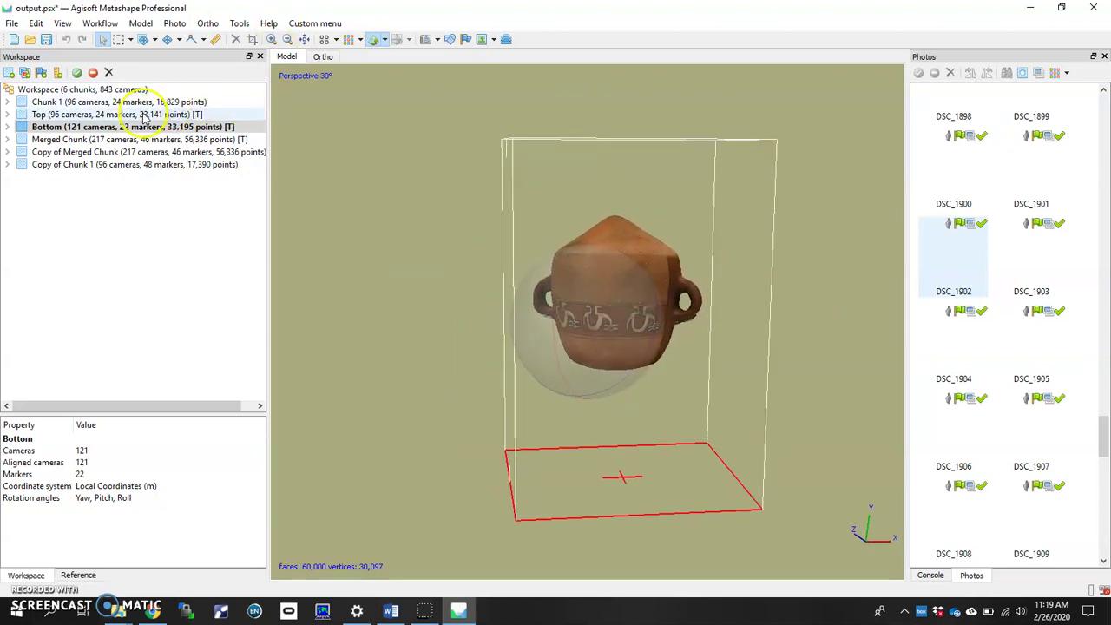
left_click(385, 41)
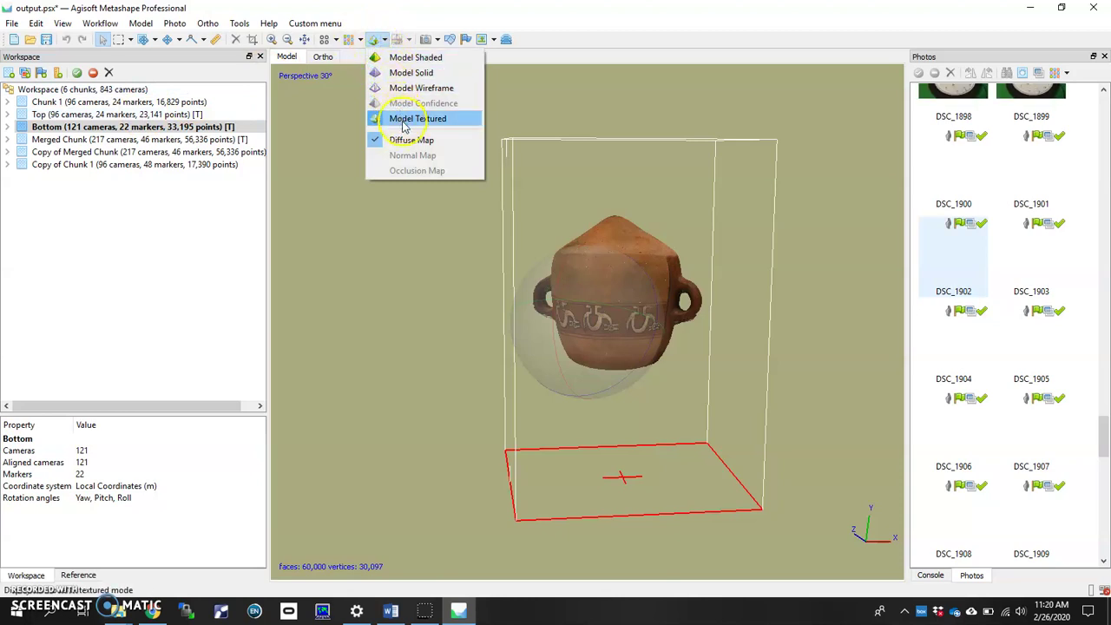
left_click(402, 11)
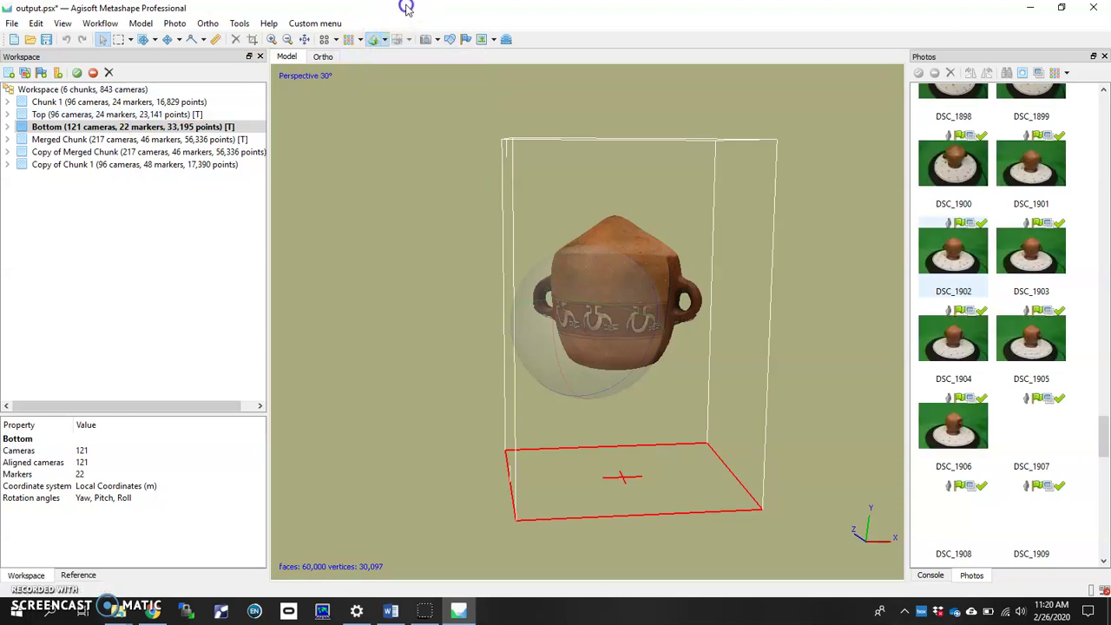
left_click(640, 260)
left_click_drag(636, 290, 597, 327)
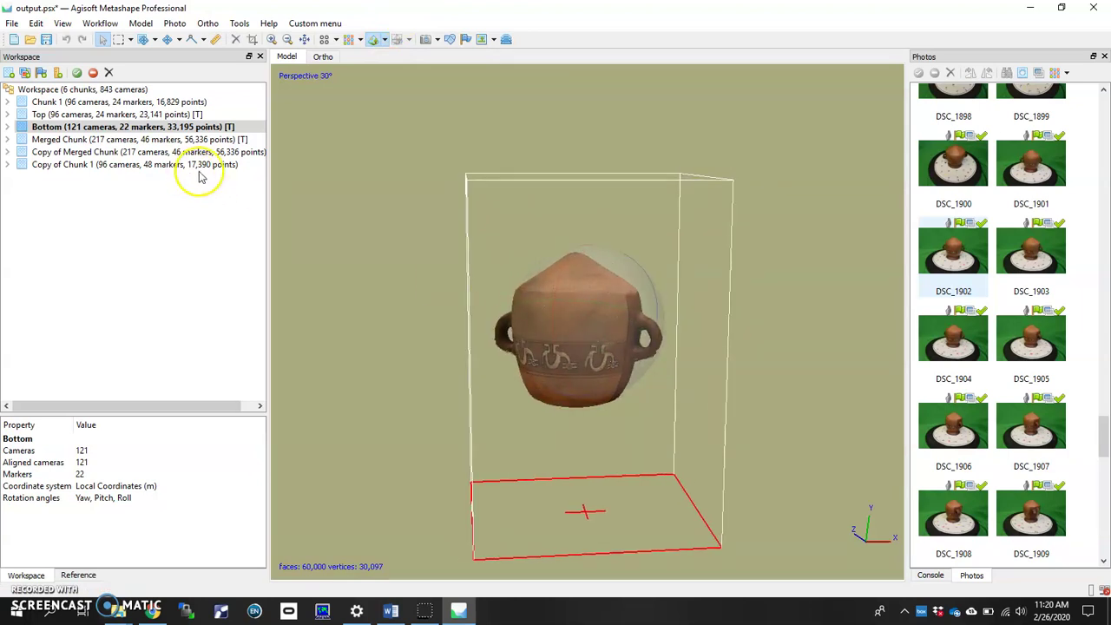
Reactivate the Top chunk and zoom in until one painted band symbol fills the view
double_click(87, 116)
left_click_drag(562, 271, 599, 314)
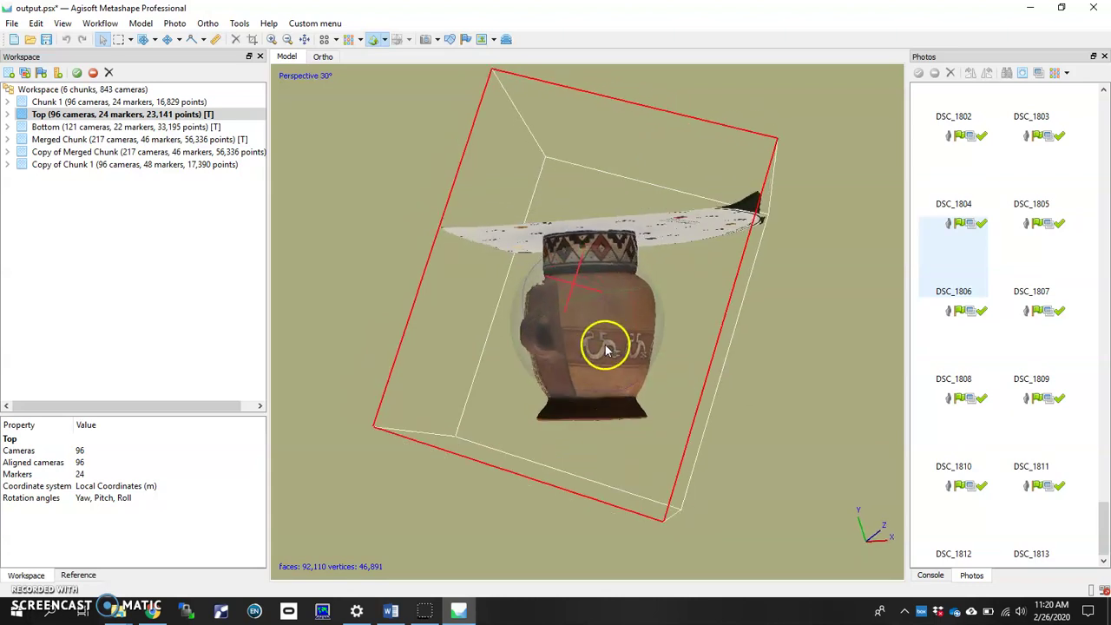
scroll(606, 349, "up", 8)
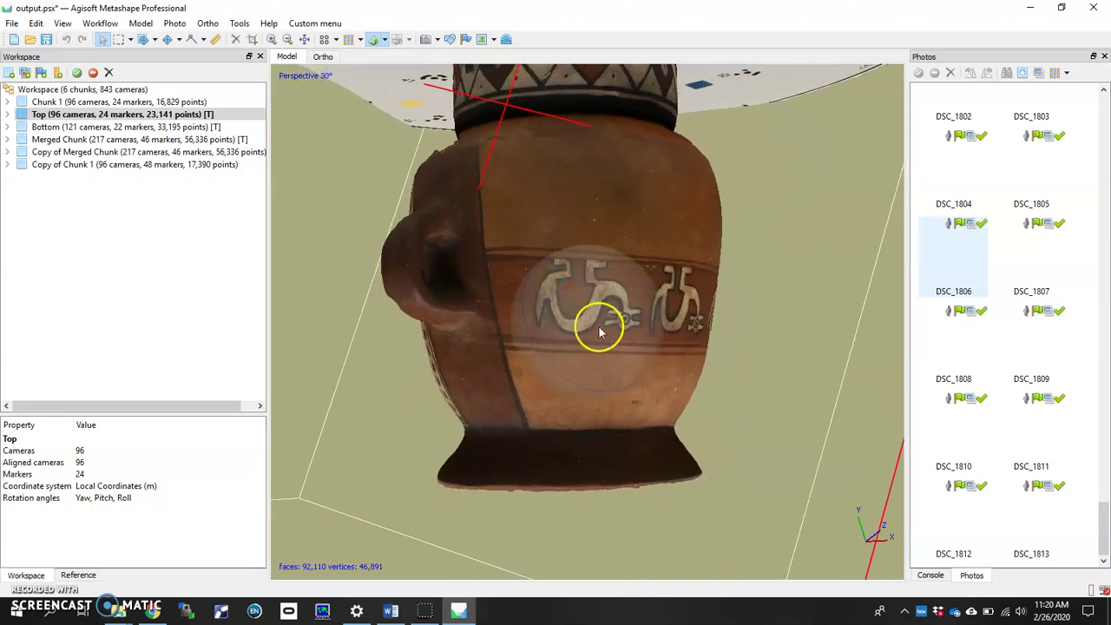
scroll(598, 330, "up", 3)
left_click(116, 116)
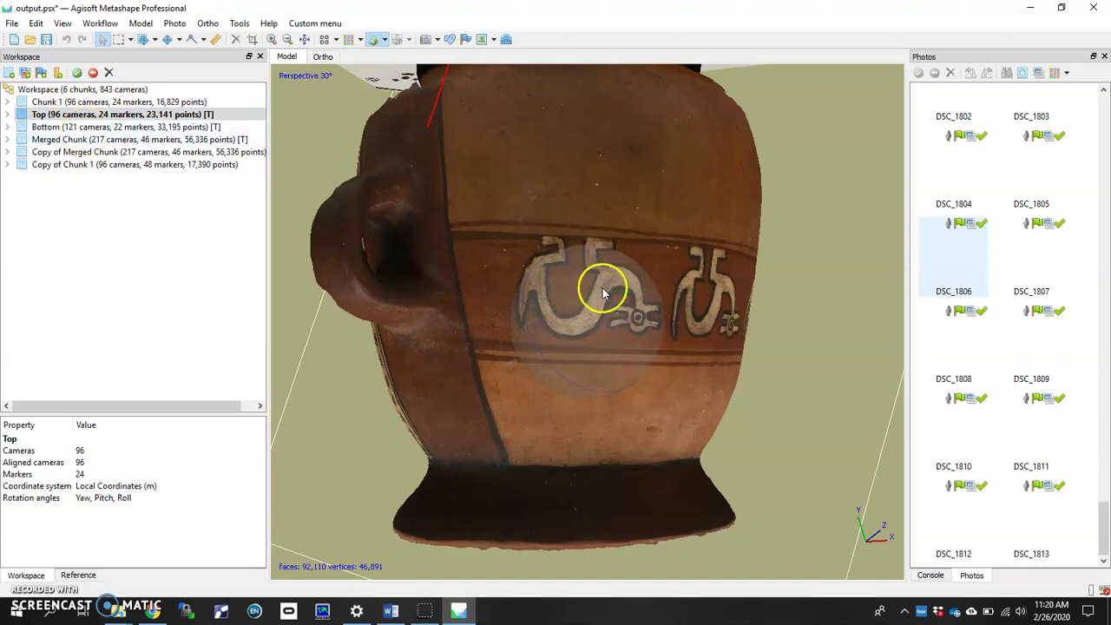
scroll(600, 299, "up", 4)
left_click_drag(598, 316, 555, 317)
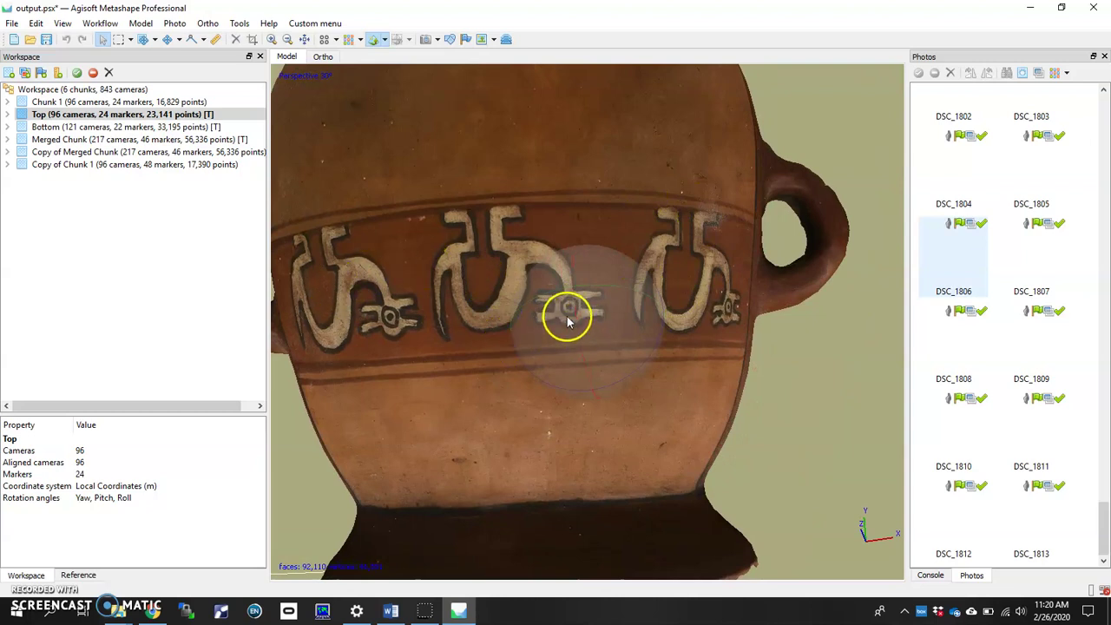
scroll(568, 314, "up", 6)
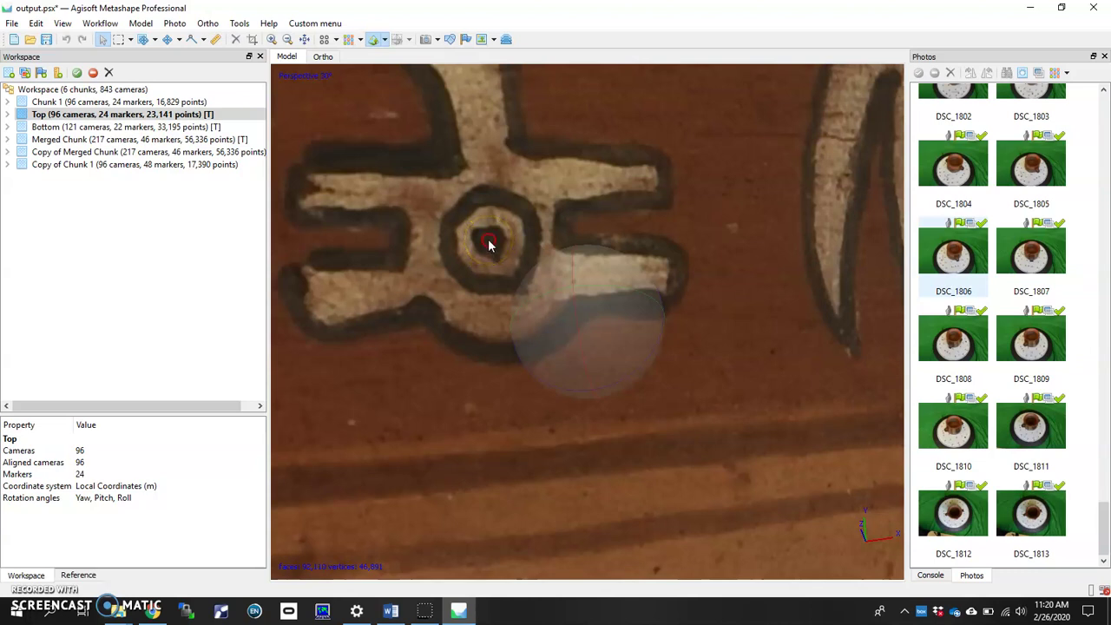
Add marker point 1 at the centre of the symbol's eye and show markers again
right_click(488, 238)
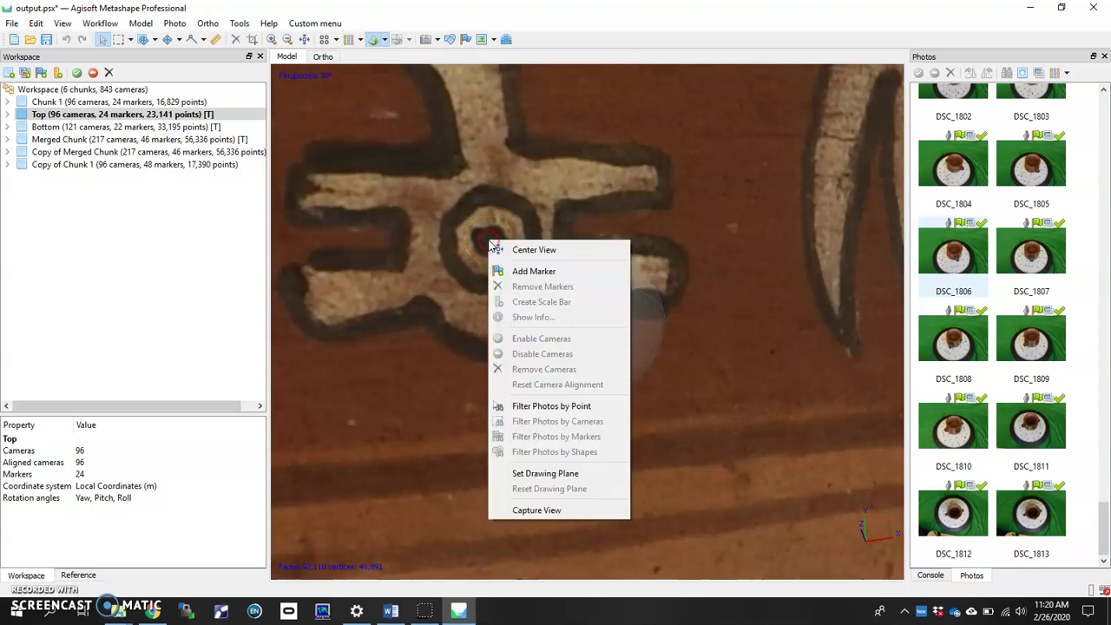
left_click(518, 274)
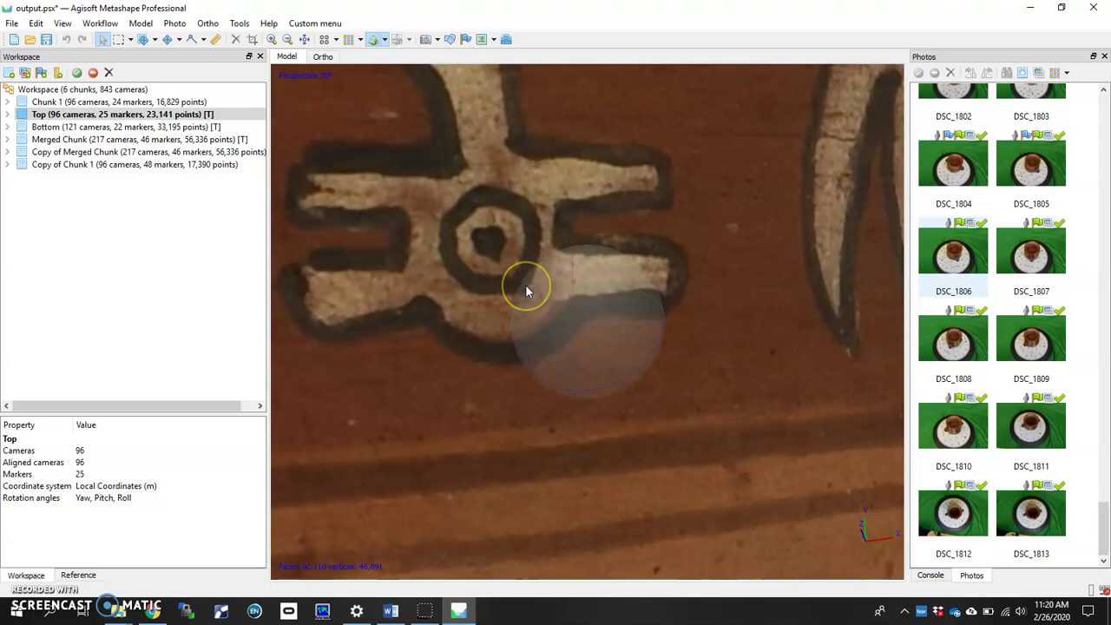
left_click(466, 42)
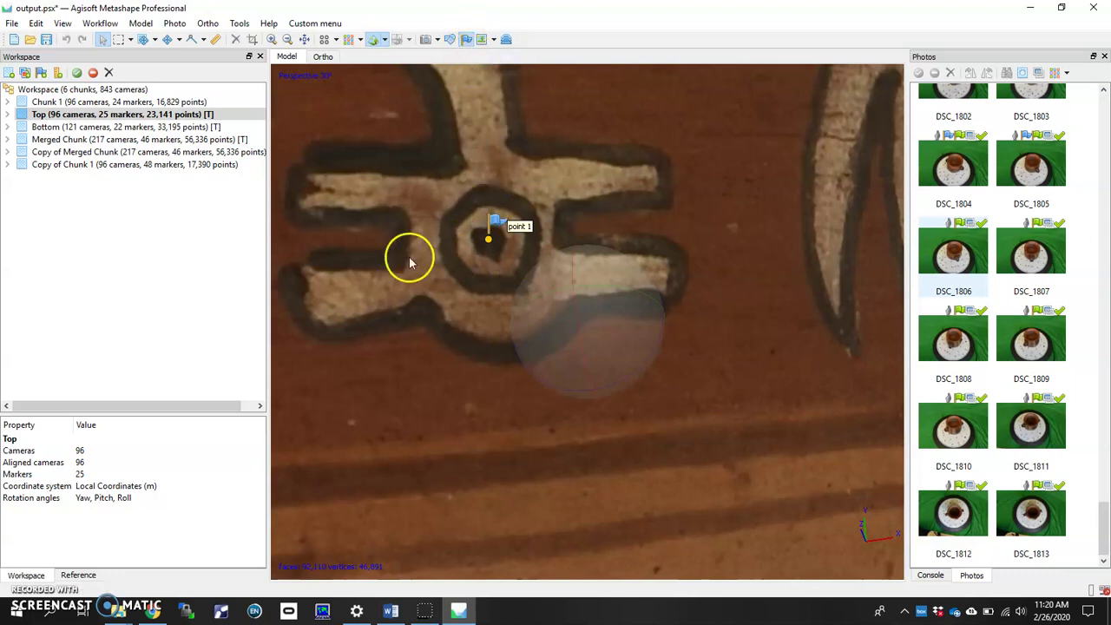
Check point 1 in the Reference marker table, then return to the Workspace chunk list
left_click(78, 576)
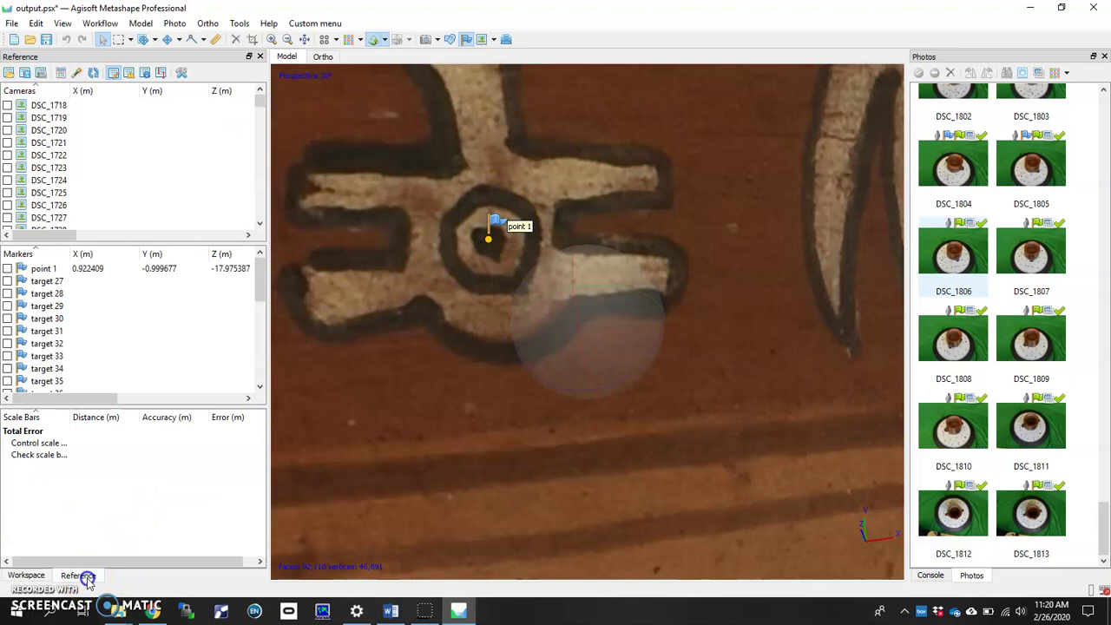
left_click(39, 270)
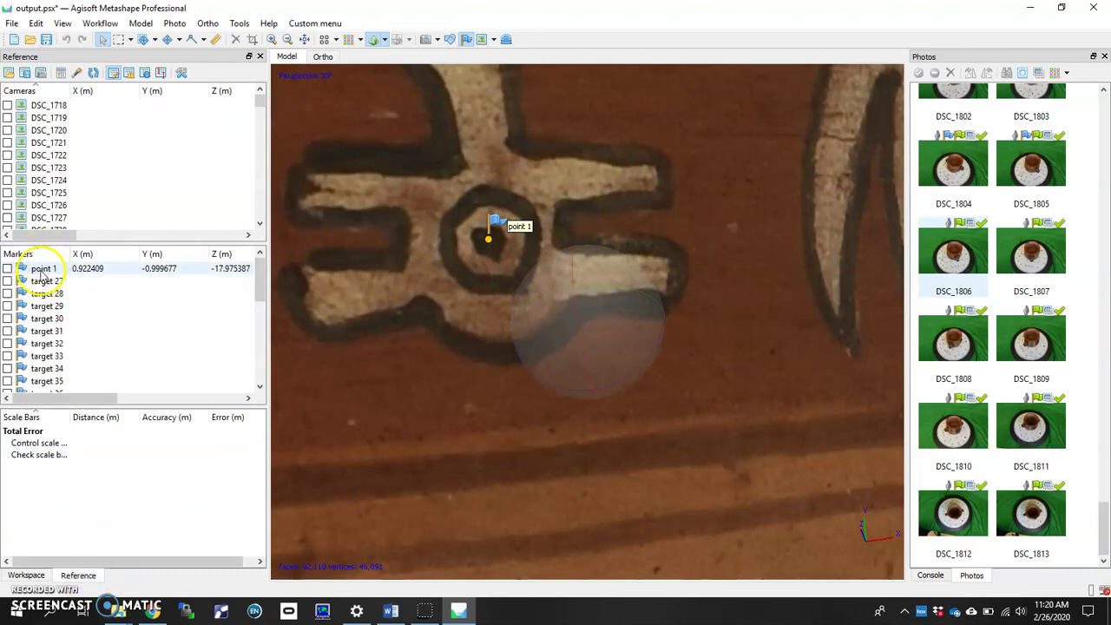
left_click(56, 281)
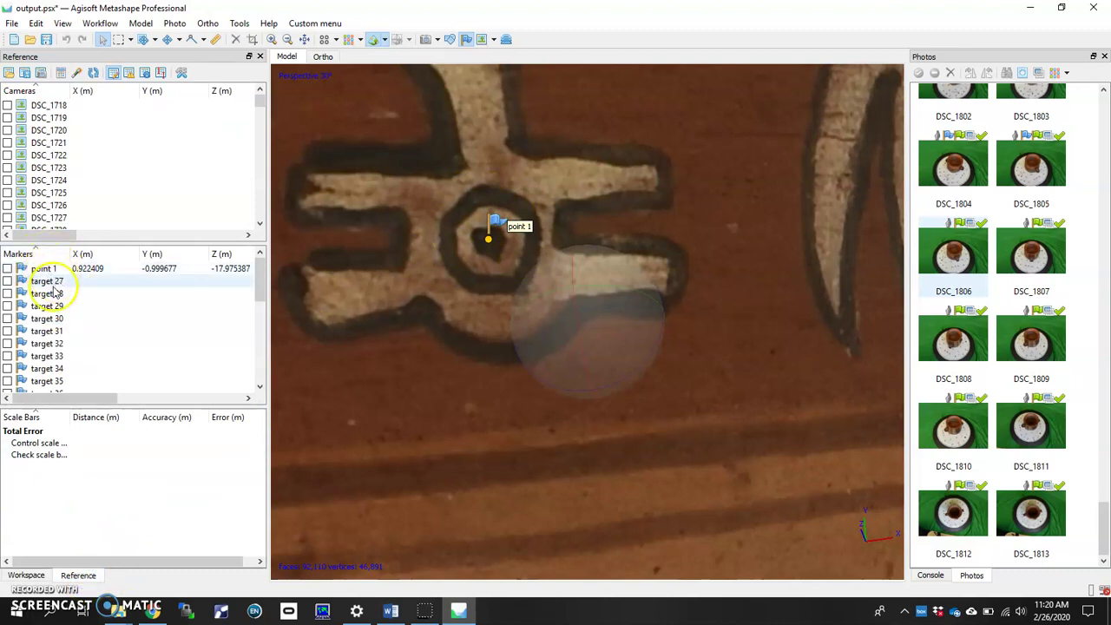
scroll(82, 330, "down", 1)
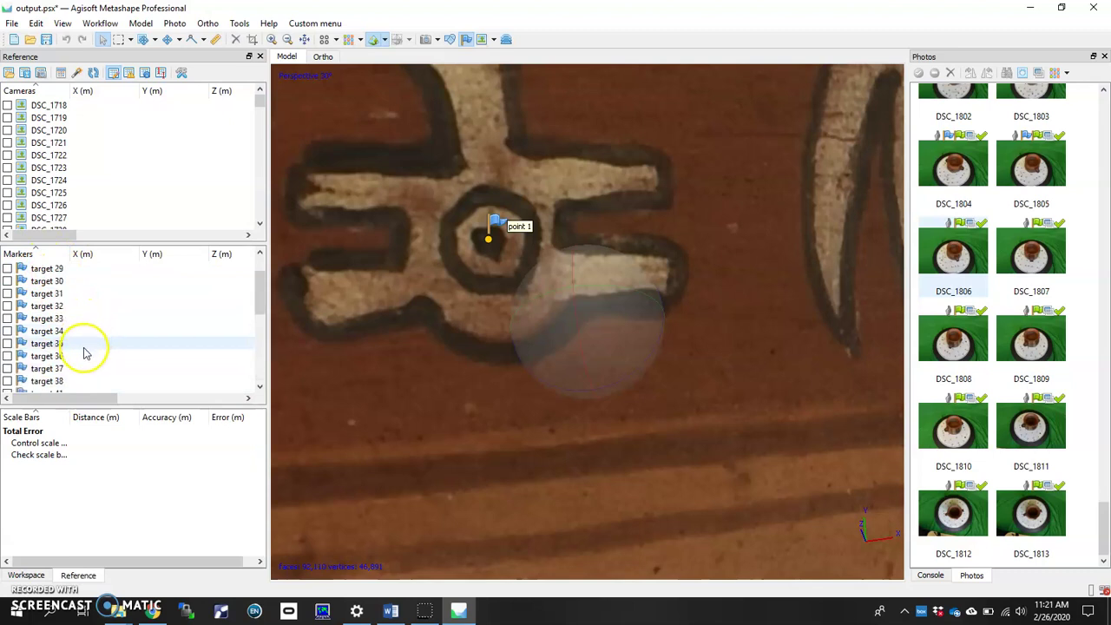
scroll(85, 352, "up", 1)
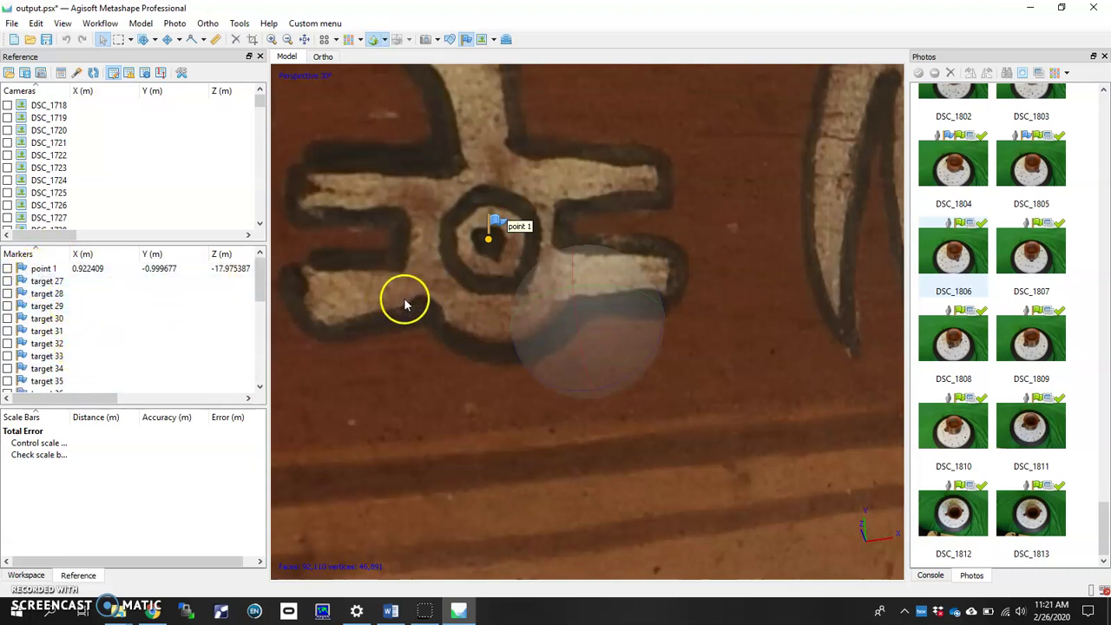
scroll(499, 276, "down", 5)
scroll(497, 274, "down", 3)
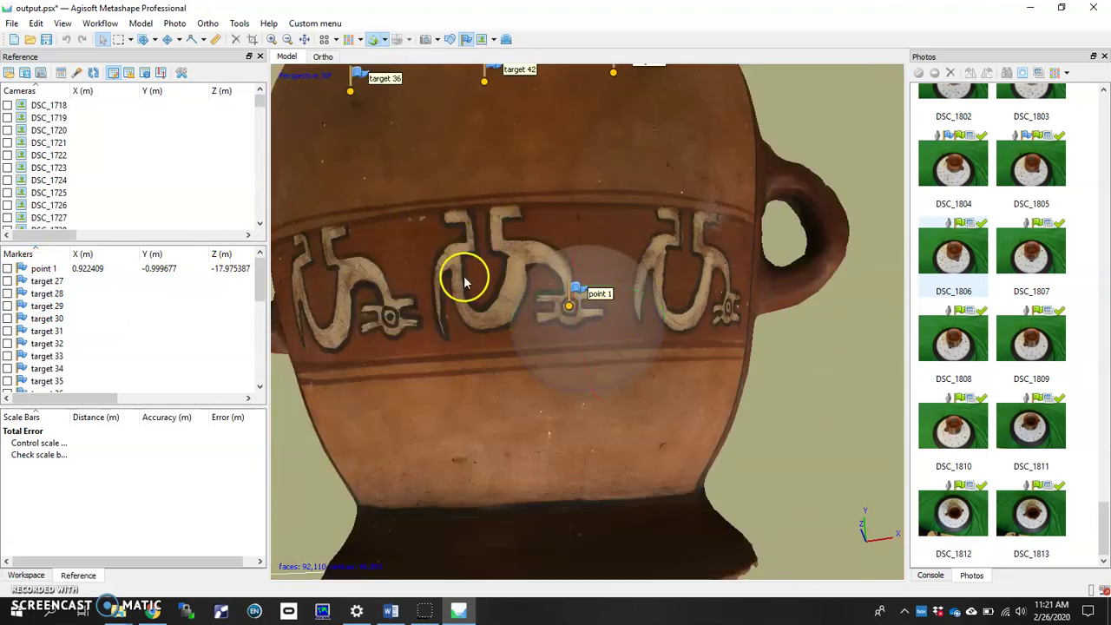
left_click_drag(453, 335, 588, 350)
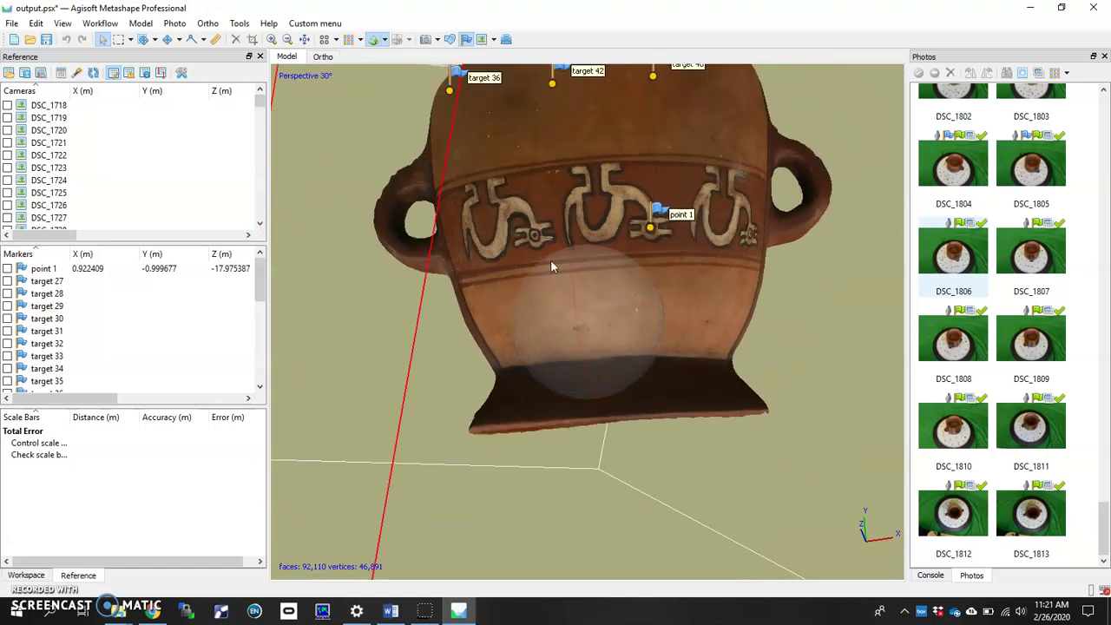
left_click(35, 576)
On the Bottom chunk, place marker point 1 at the same painted symbol's eye
left_click(104, 122)
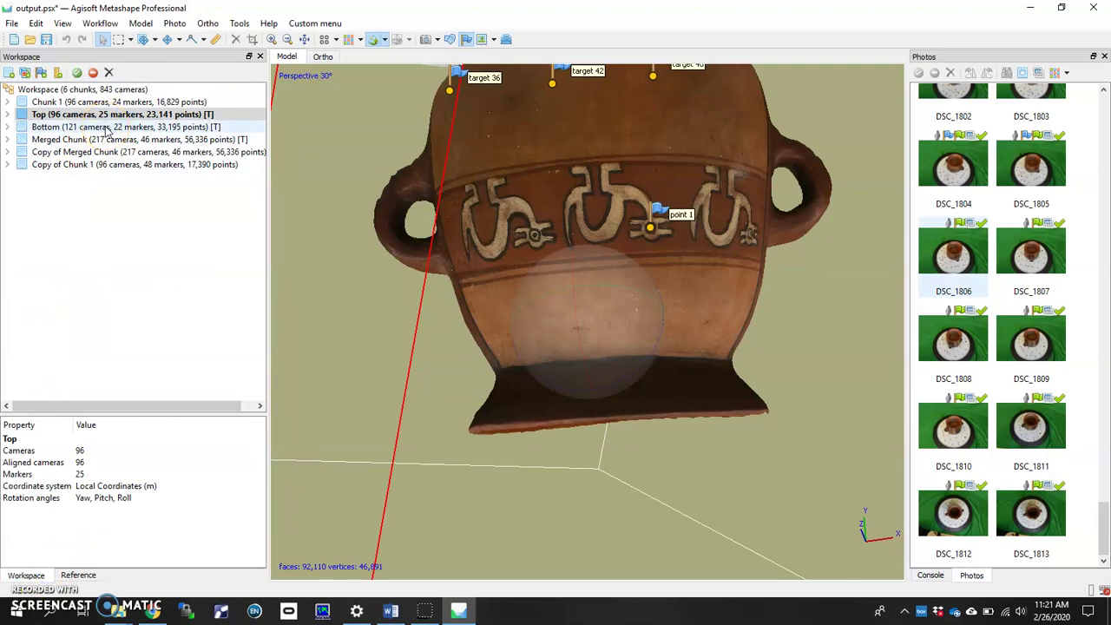
left_click(107, 129)
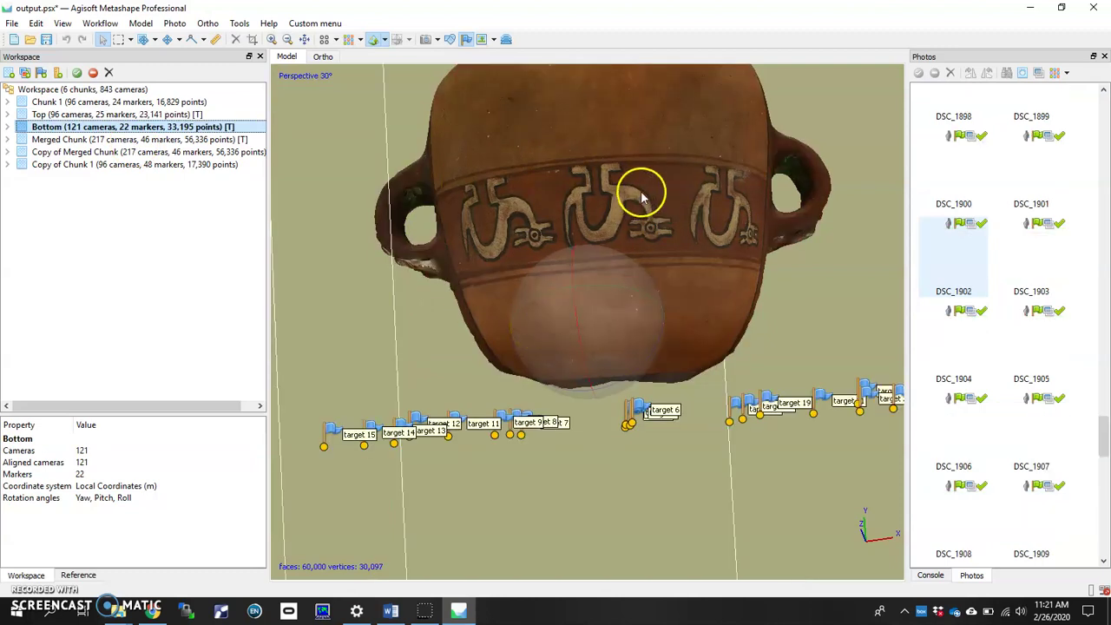
left_click_drag(640, 191, 565, 334)
scroll(565, 334, "up", 10)
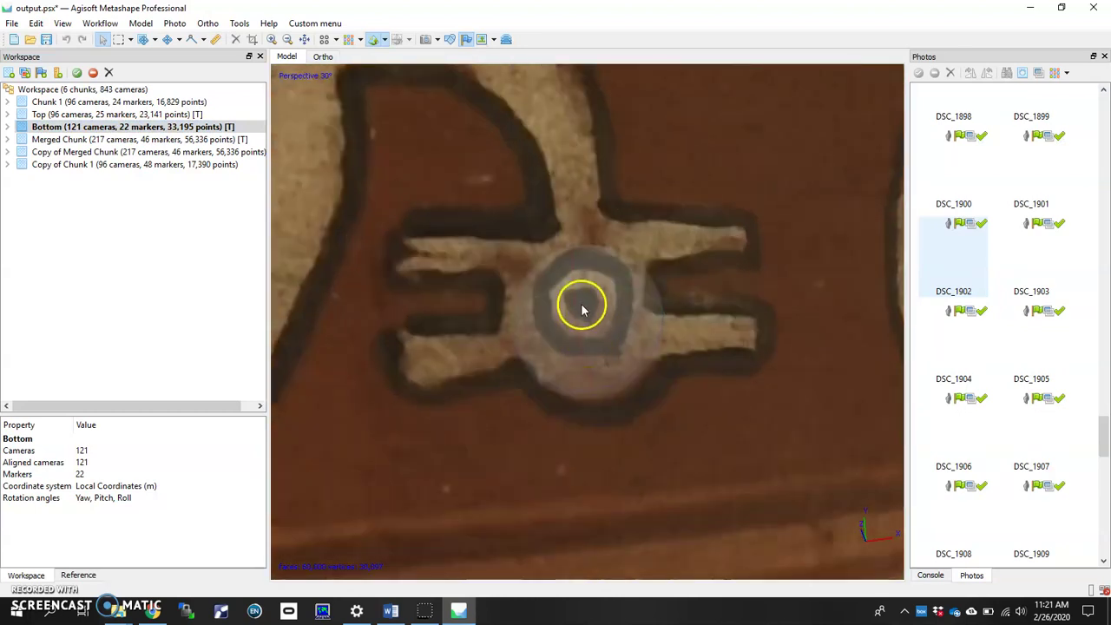
right_click(583, 305)
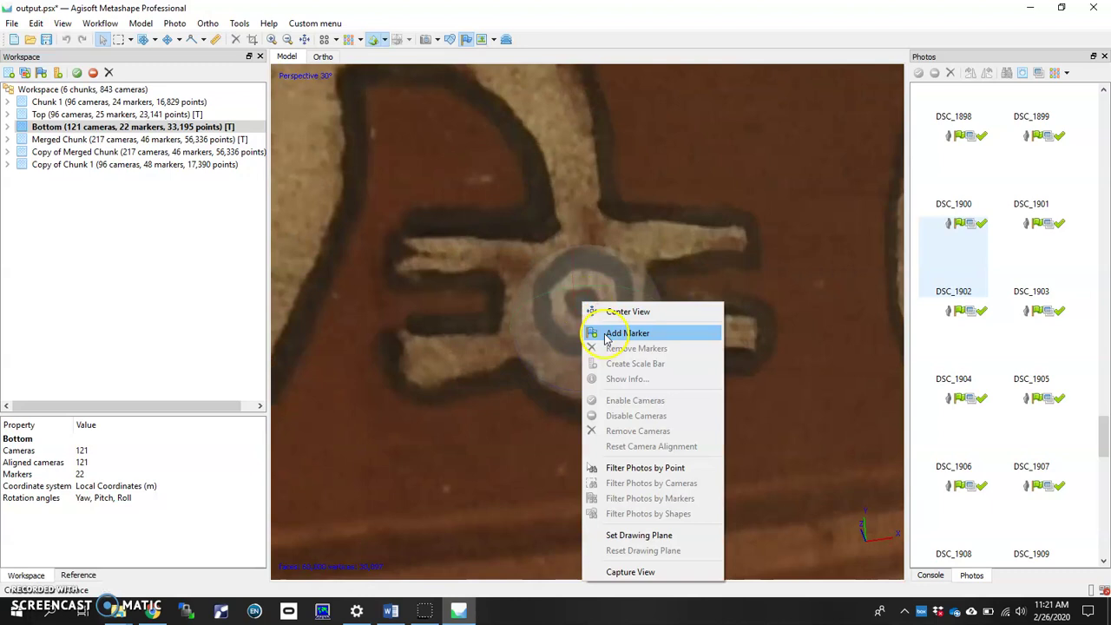
left_click(607, 333)
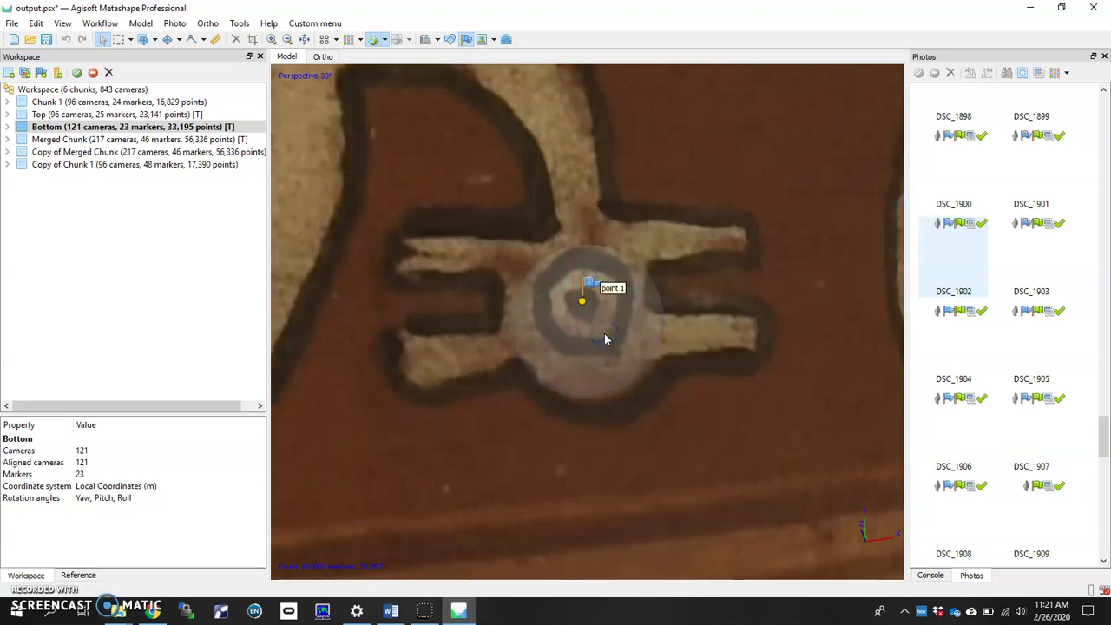
Check point 1's coordinates in the Reference table and return to Workspace
left_click(578, 299)
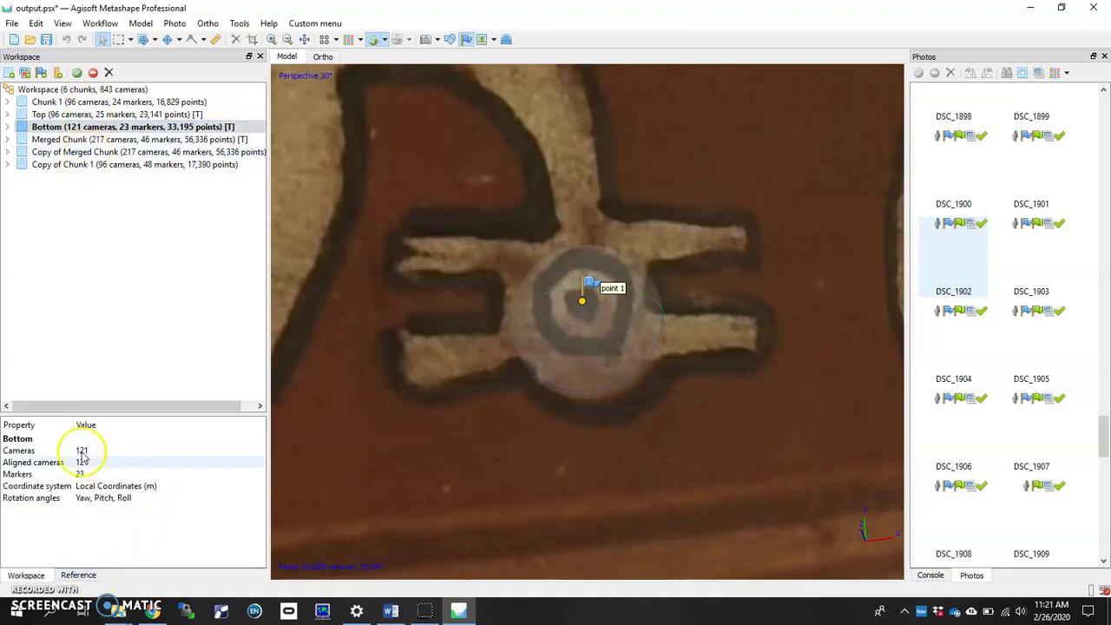
left_click(87, 576)
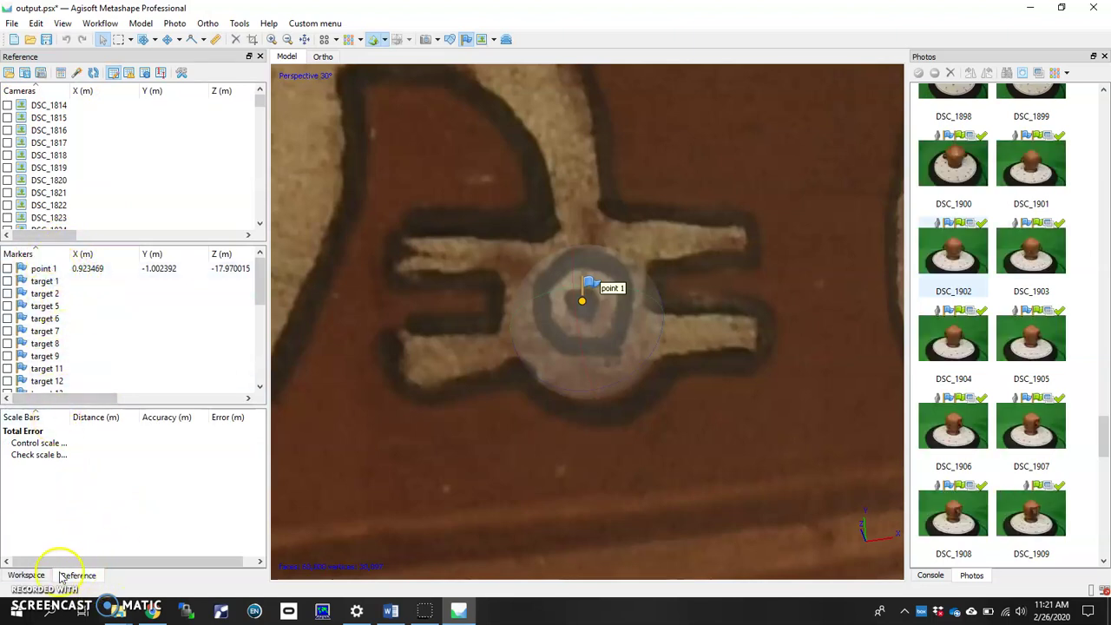
left_click(28, 575)
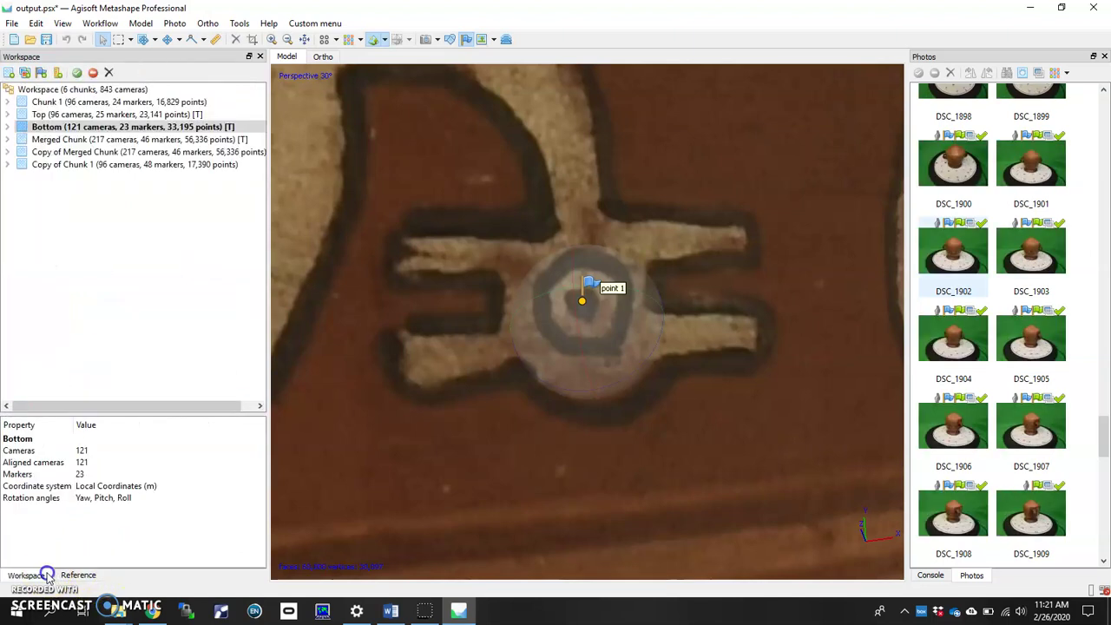
Activate the Top chunk and add marker point 2 on the painted band above point 1
double_click(139, 115)
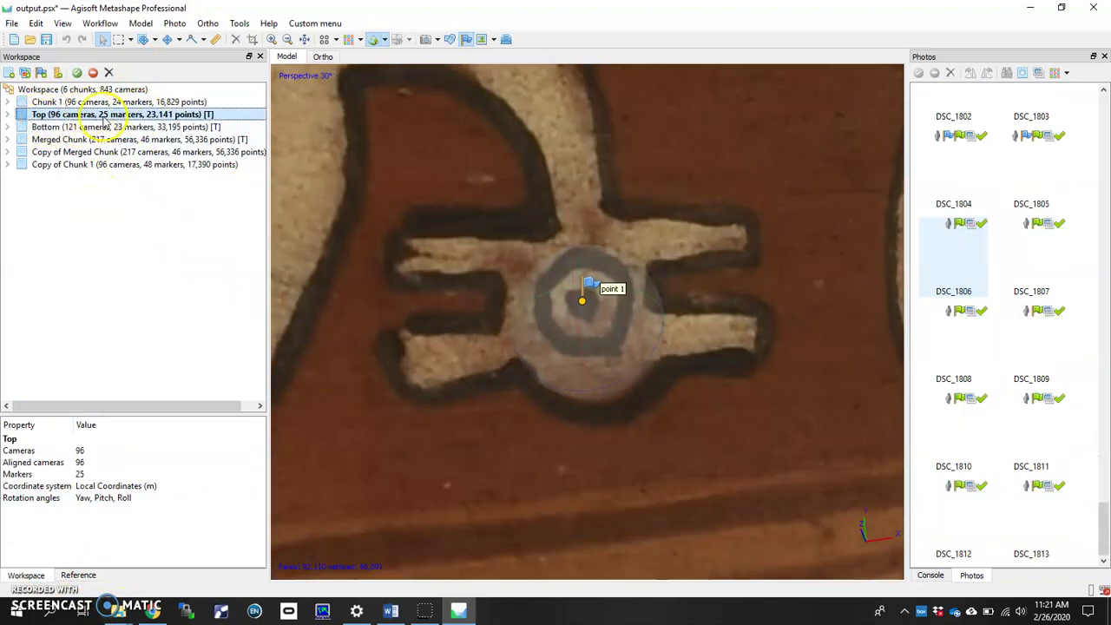
scroll(591, 321, "down", 5)
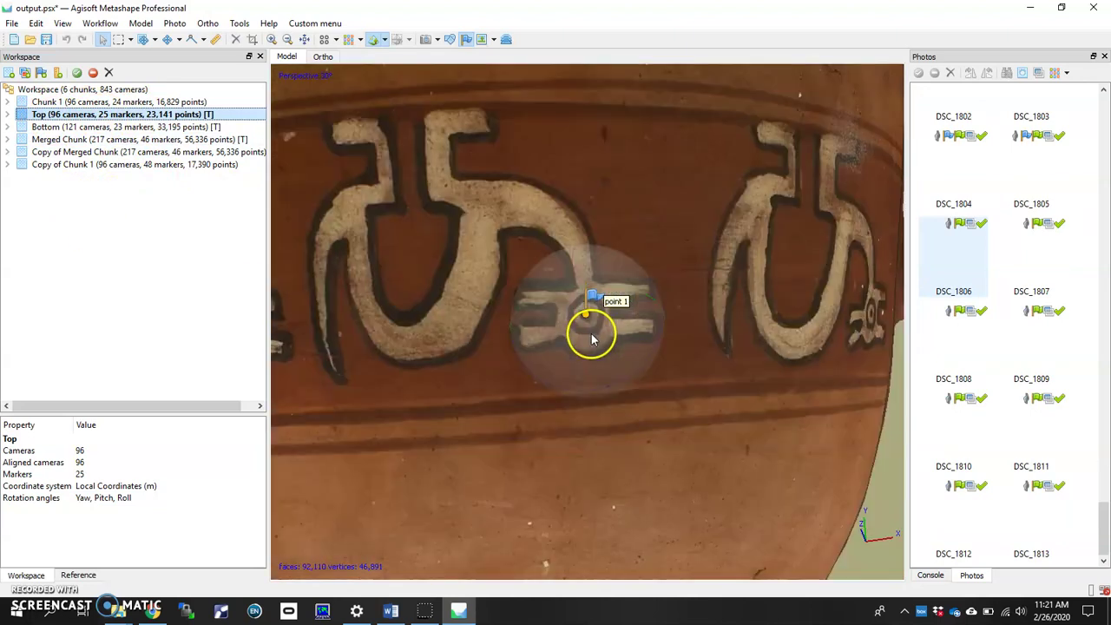
mouse_move(602, 319)
left_mouse_down()
mouse_move(635, 322)
mouse_move(606, 298)
mouse_move(631, 317)
mouse_move(578, 318)
mouse_move(637, 315)
mouse_move(590, 335)
mouse_move(590, 295)
mouse_move(640, 357)
mouse_move(548, 307)
mouse_move(555, 437)
mouse_move(554, 425)
left_mouse_up()
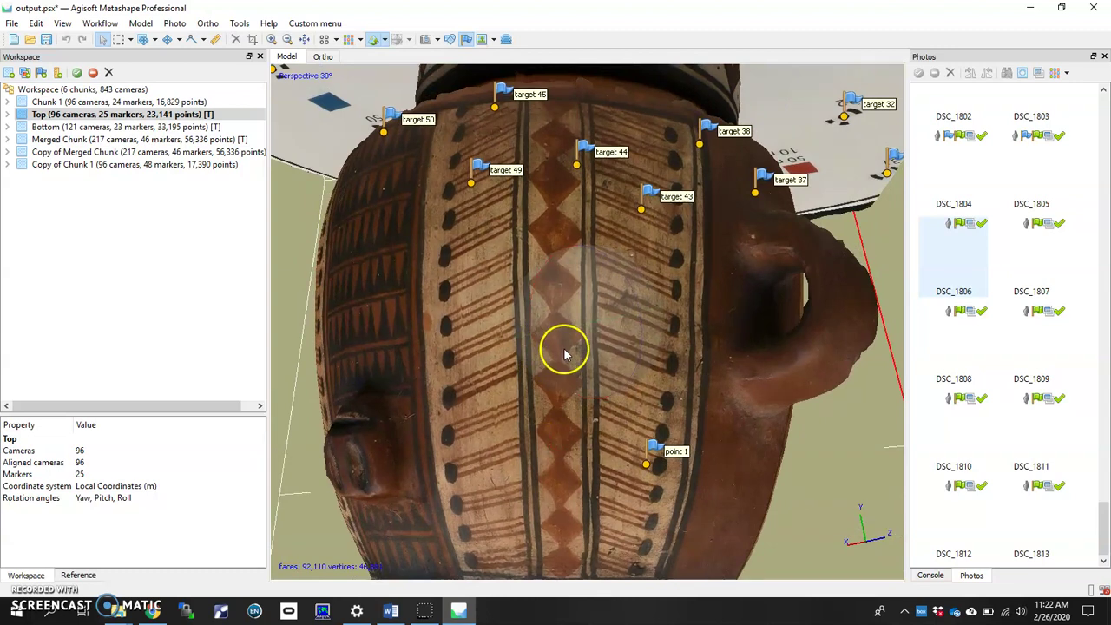
left_click_drag(564, 354, 565, 360)
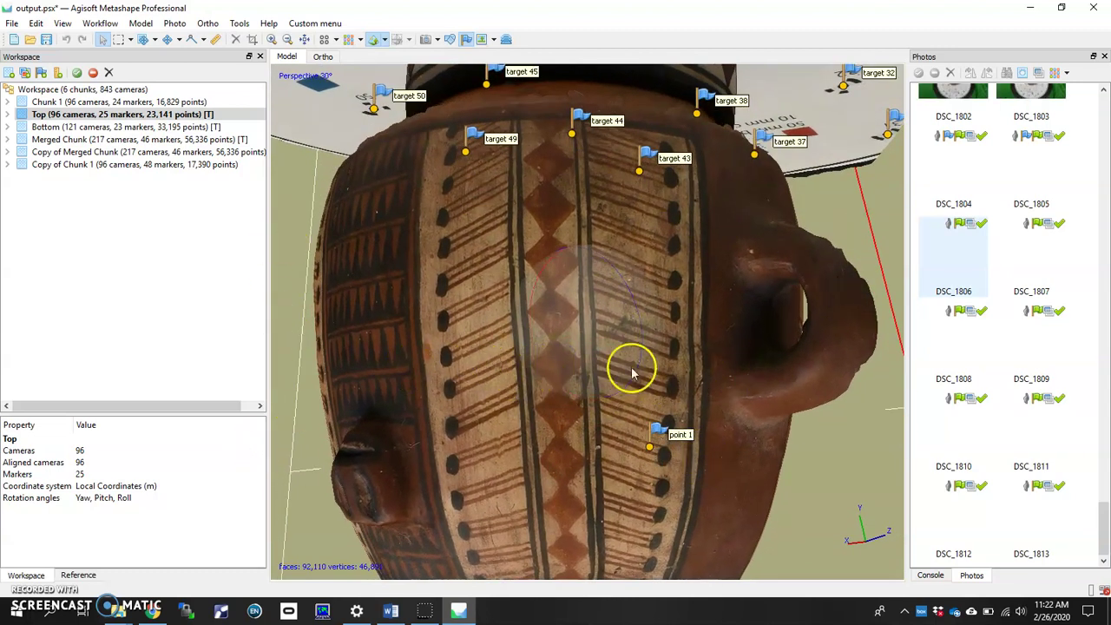
left_click_drag(587, 304, 631, 298)
left_click_drag(543, 396, 605, 378)
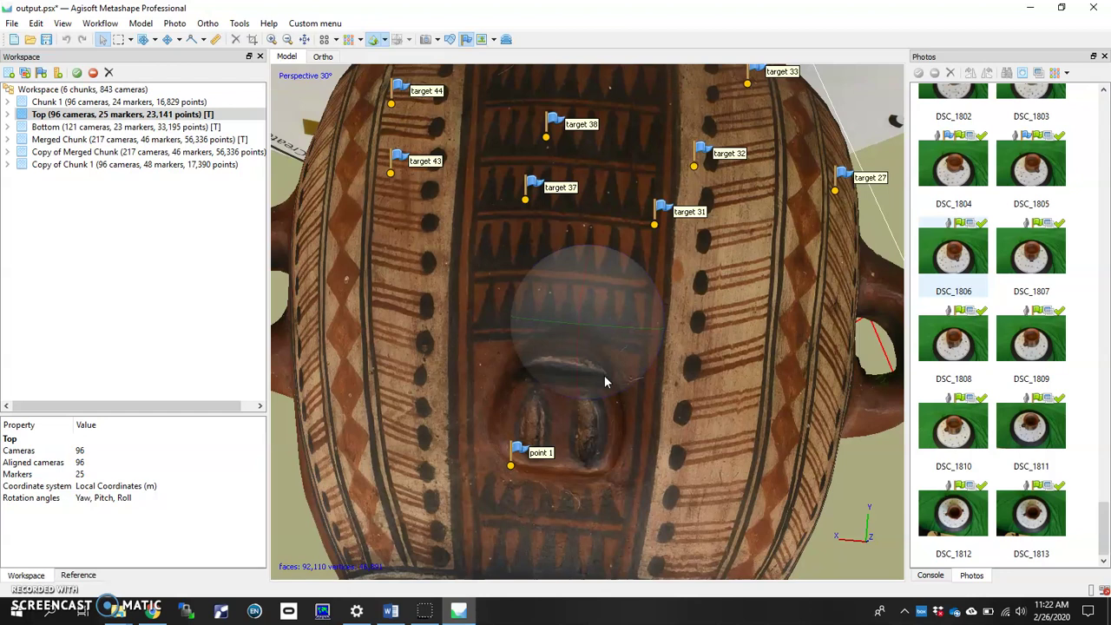
right_click(605, 374)
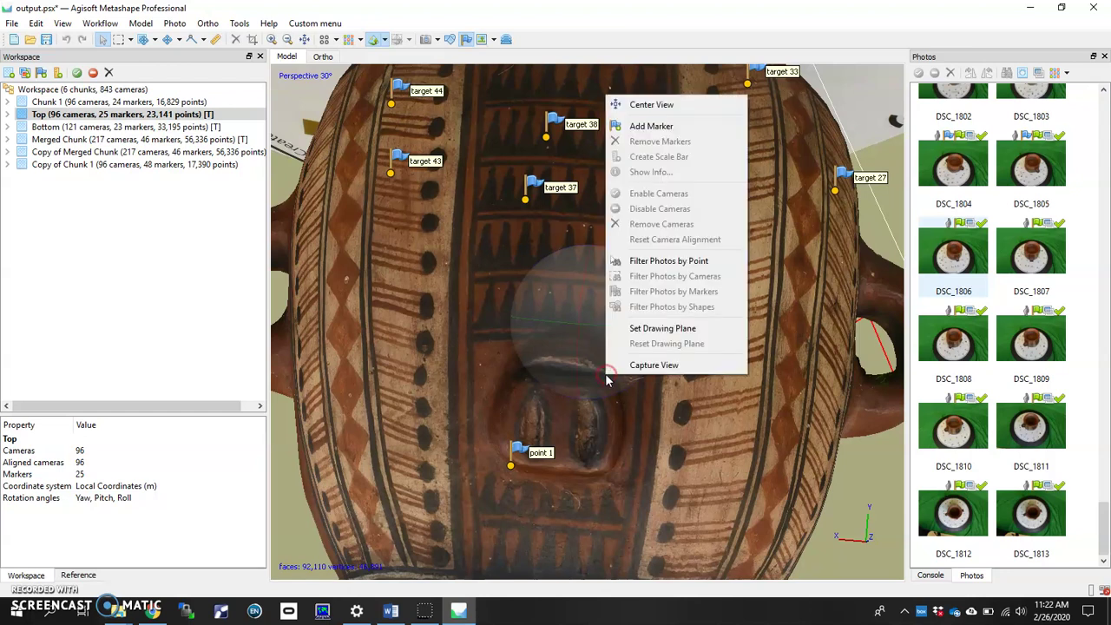
left_click(651, 127)
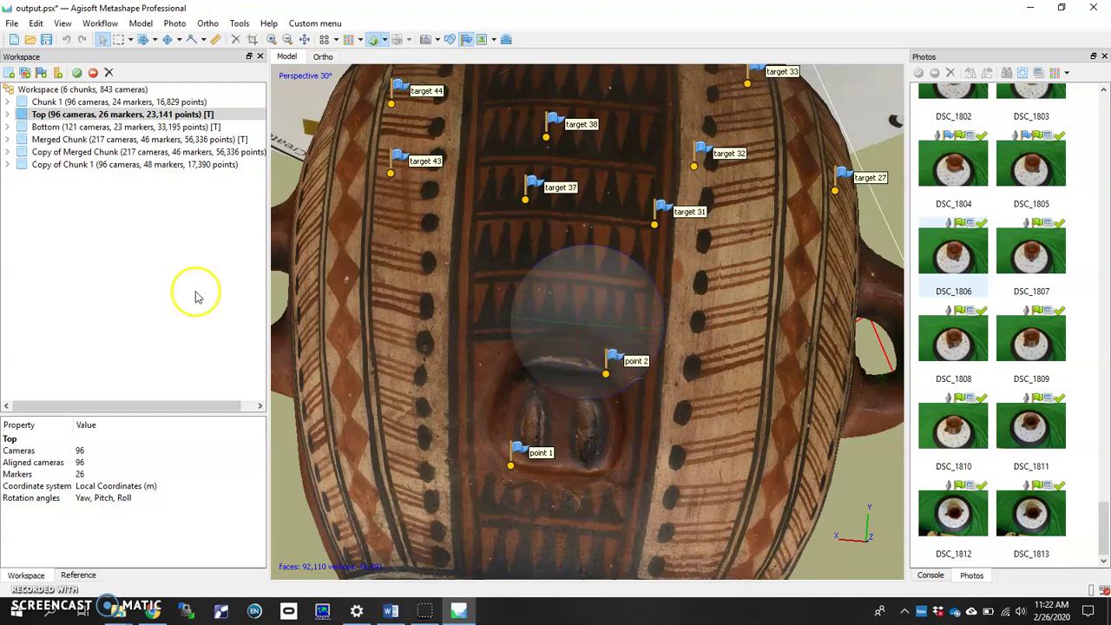
On the Bottom chunk, add the matching point 2 marker above point 1 and check it
double_click(75, 127)
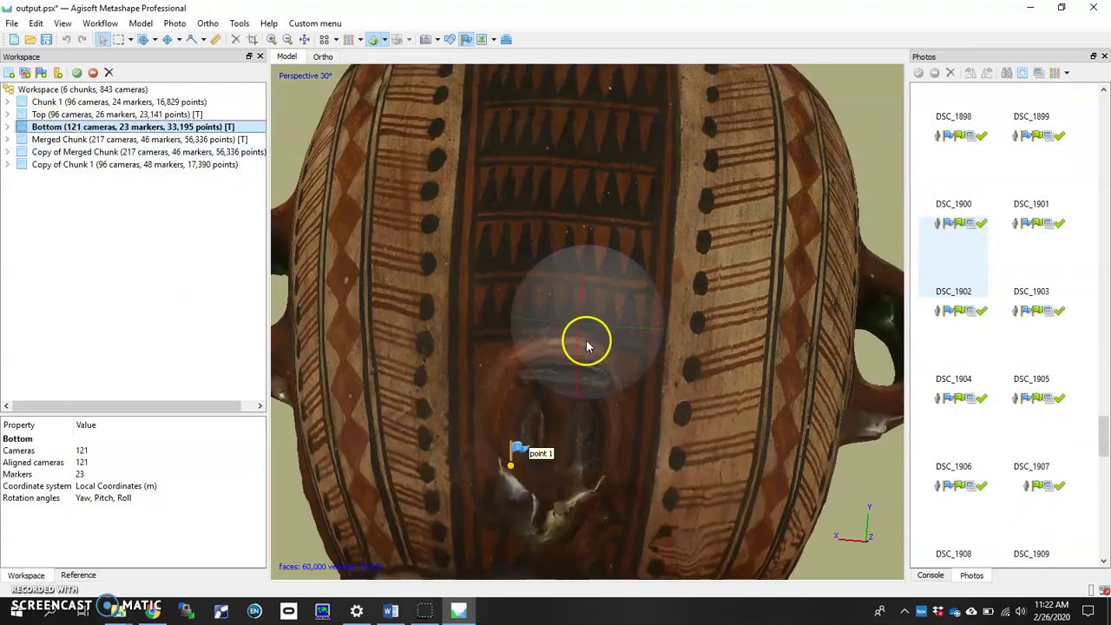
right_click(605, 383)
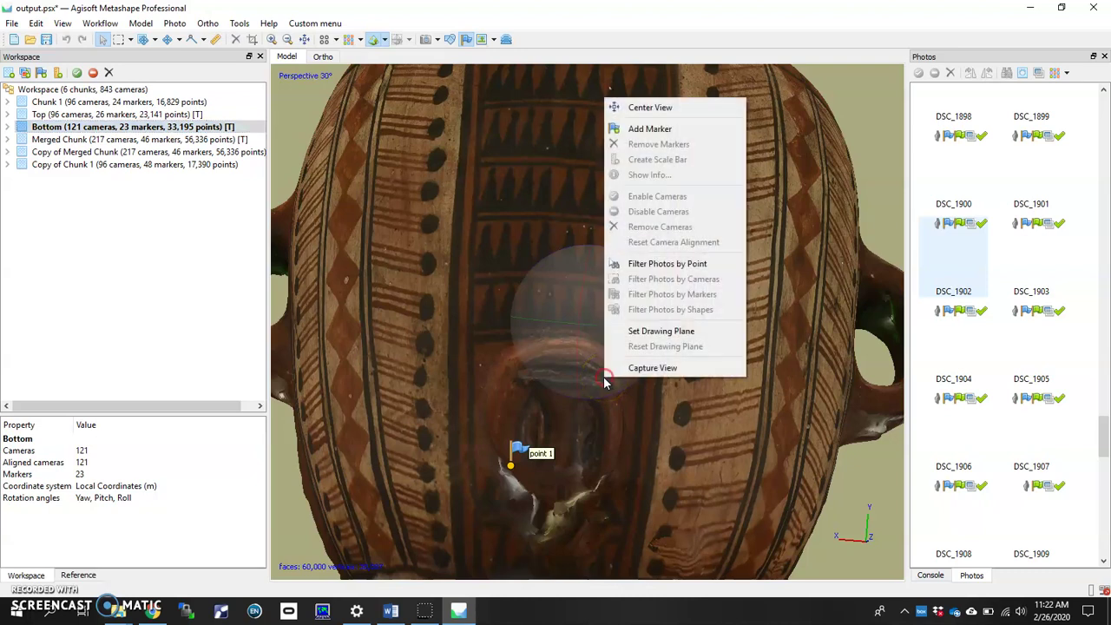
left_click(639, 129)
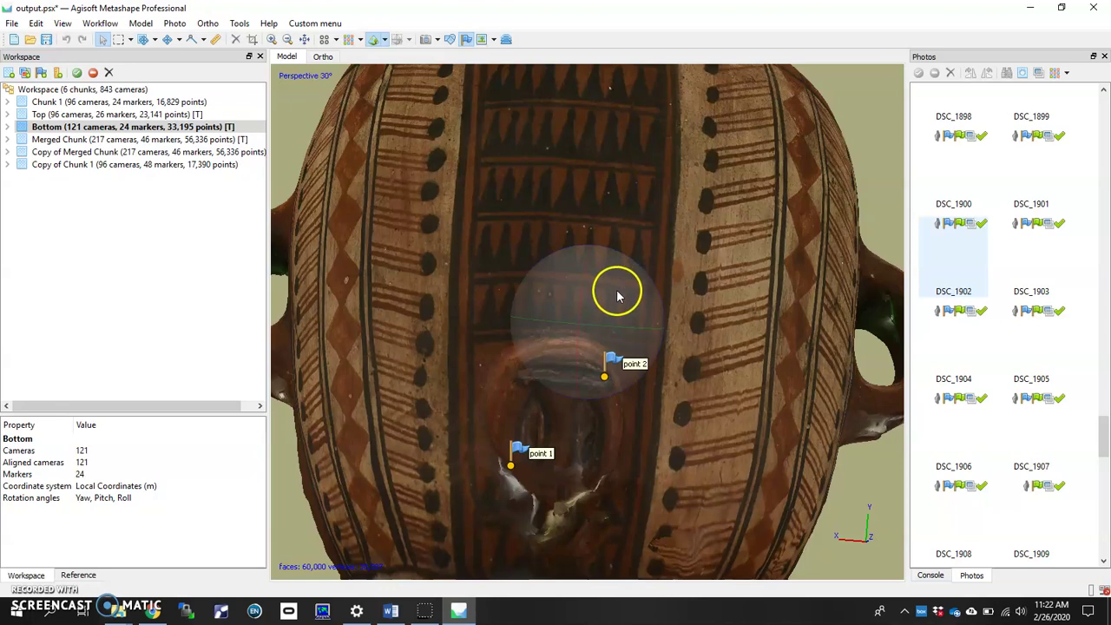
left_click_drag(611, 337, 427, 391)
scroll(603, 289, "down", 5)
scroll(404, 395, "up", 3)
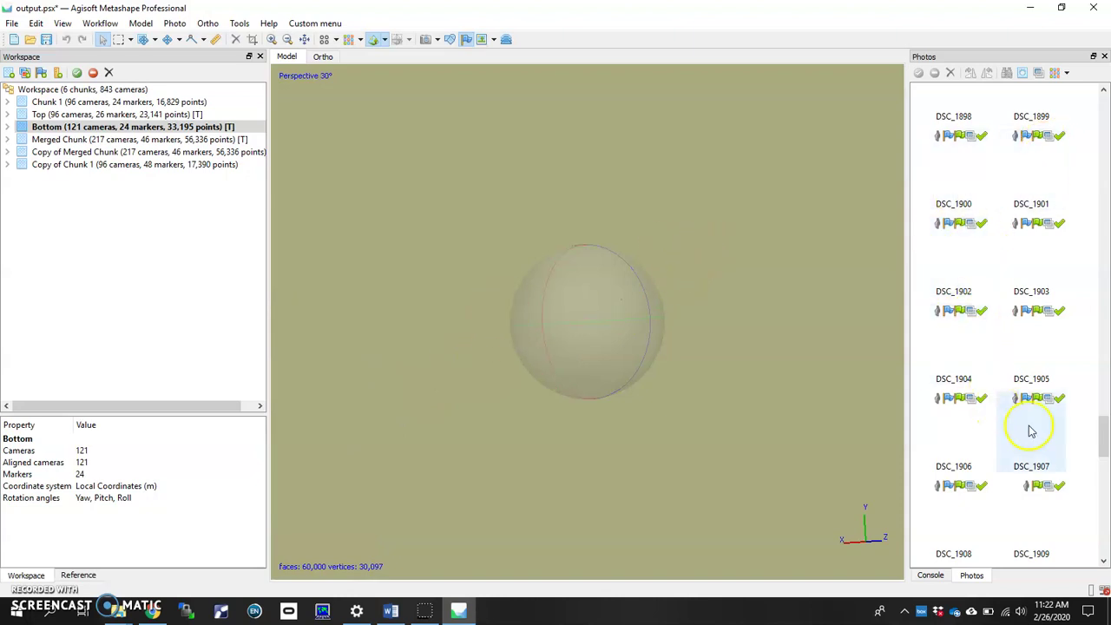
right_click(1034, 175)
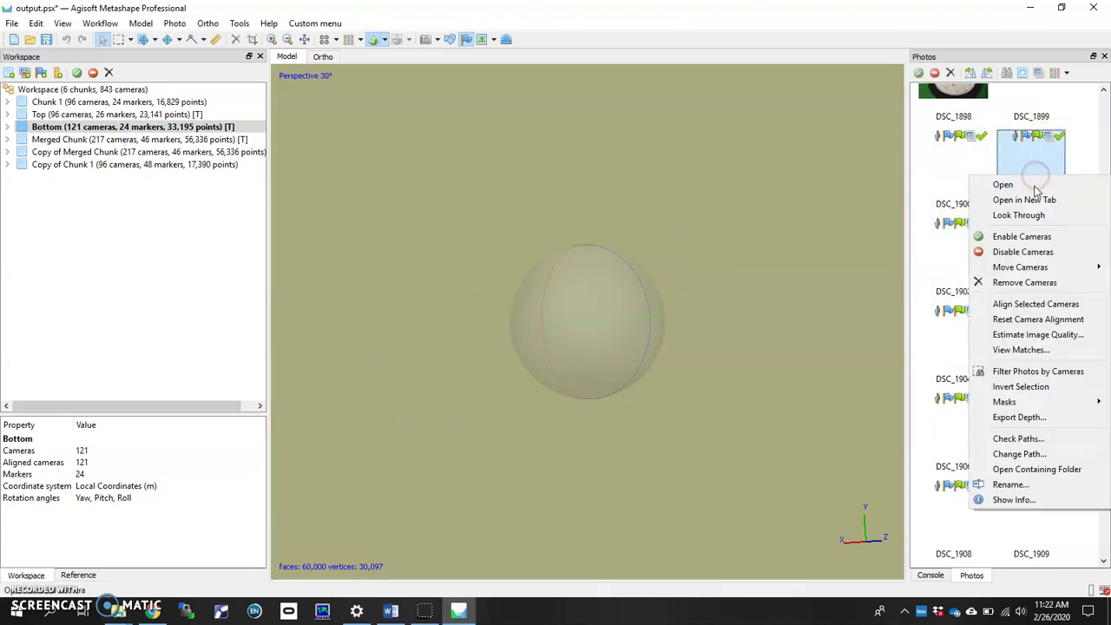
left_click(1029, 216)
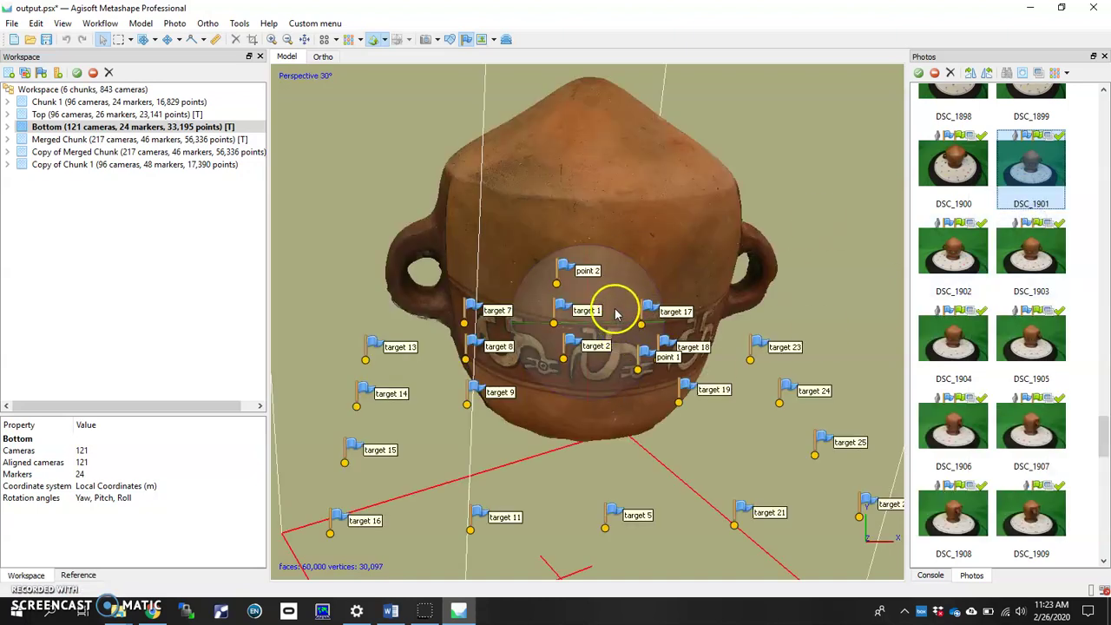
left_click_drag(625, 339, 553, 381)
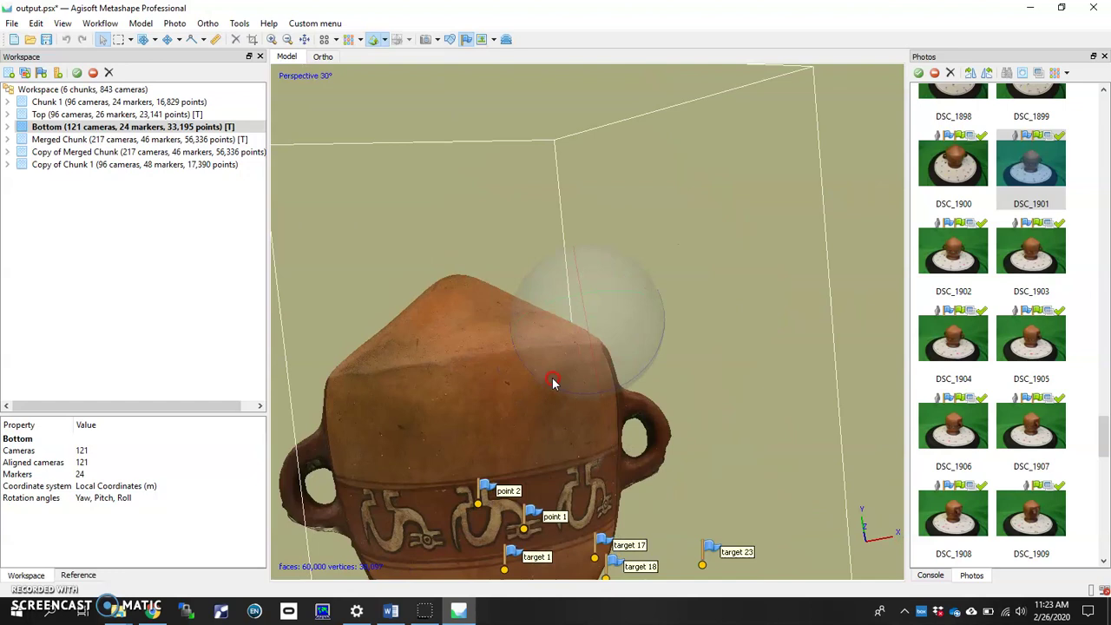
right_click_drag(552, 382, 505, 401)
left_click_drag(607, 380, 557, 422)
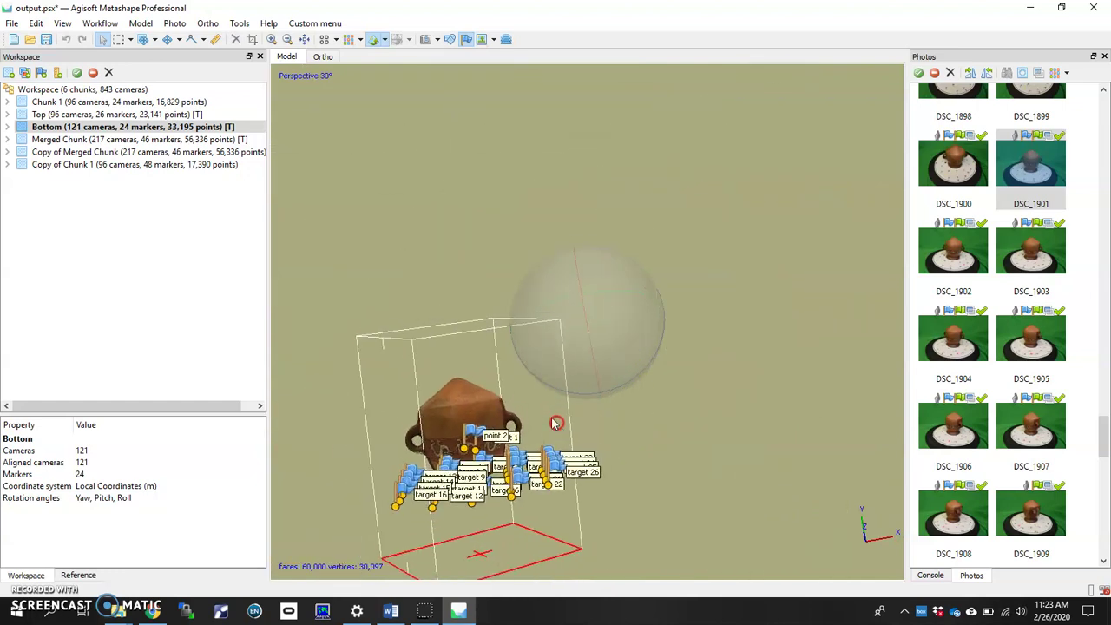
left_click_drag(596, 333, 630, 317)
scroll(618, 316, "down", 2)
scroll(610, 315, "up", 3)
right_click_drag(611, 316, 411, 270)
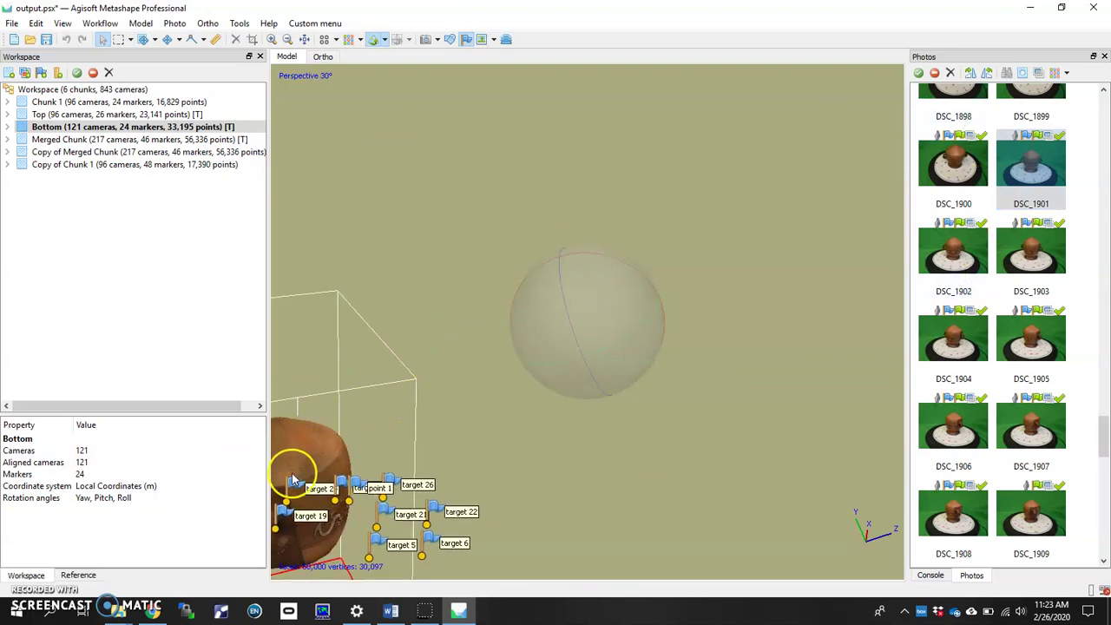
right_click_drag(295, 457, 337, 447)
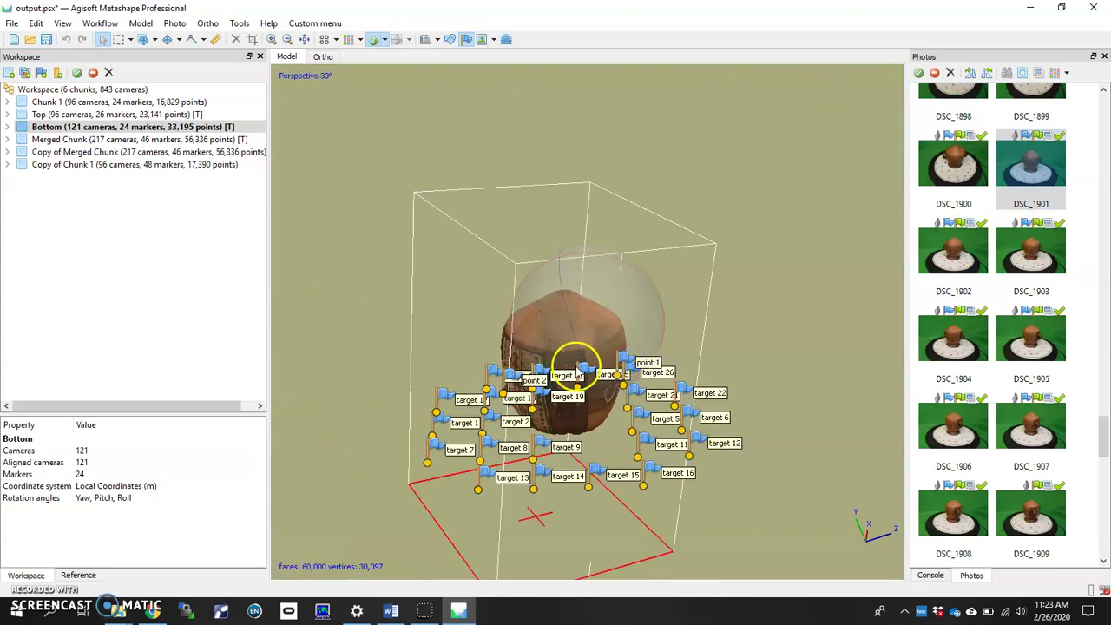
left_click_drag(565, 365, 565, 366)
left_click_drag(591, 315, 591, 358)
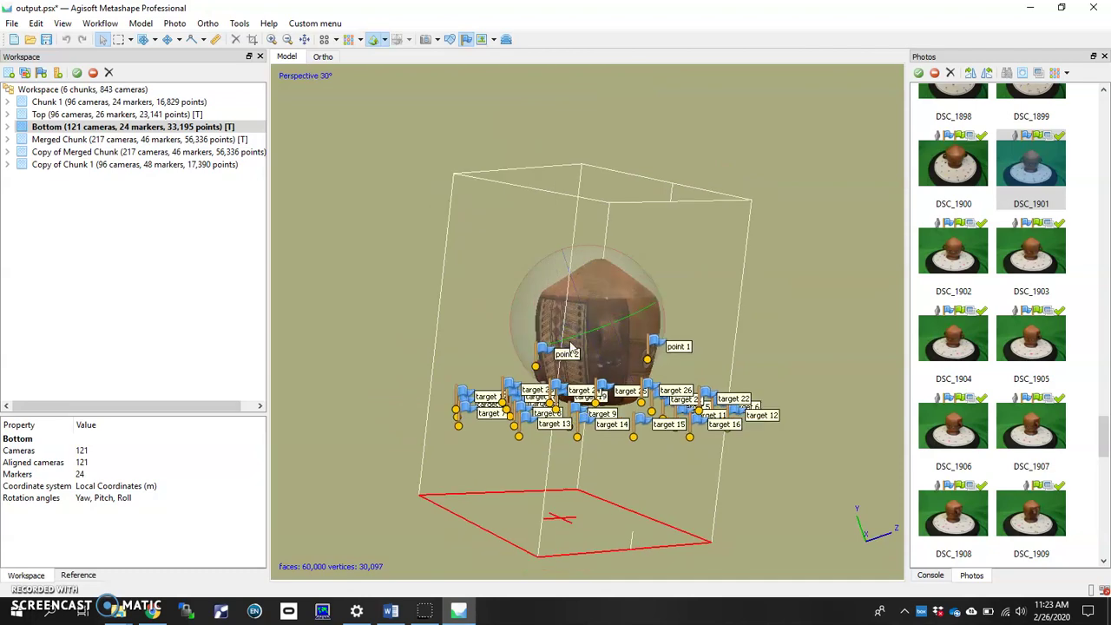
scroll(567, 340, "up", 6)
left_click_drag(601, 297, 484, 267)
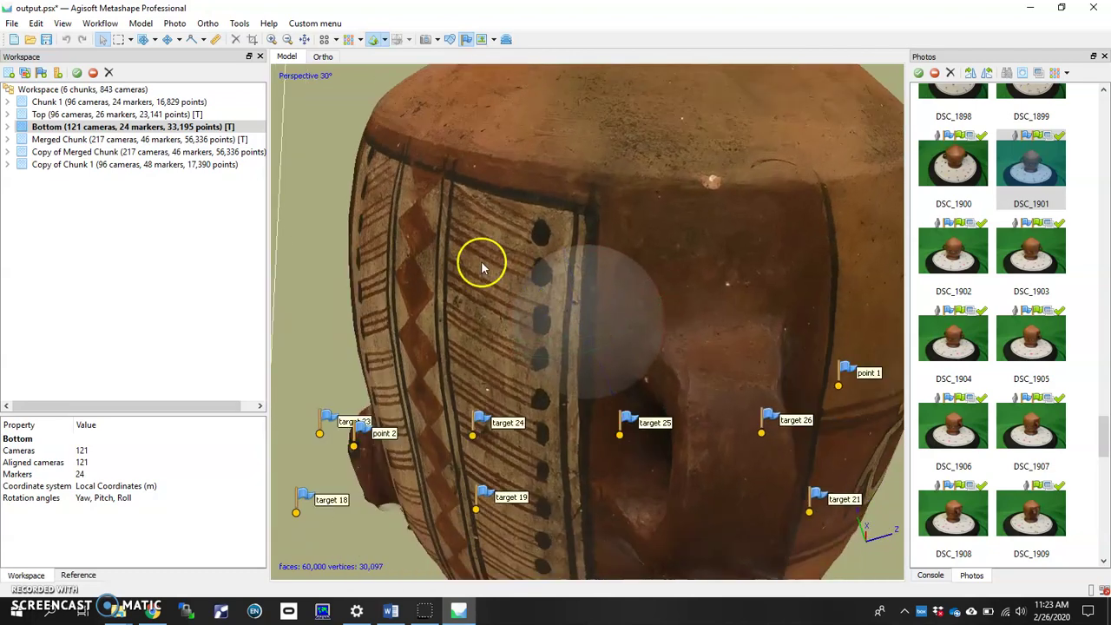
scroll(639, 369, "down", 8)
On the Bottom pot, add marker point 3 on the dotted stripe beside the handle
left_click_drag(582, 373, 645, 368)
left_click_drag(613, 317, 551, 335)
scroll(550, 347, "up", 10)
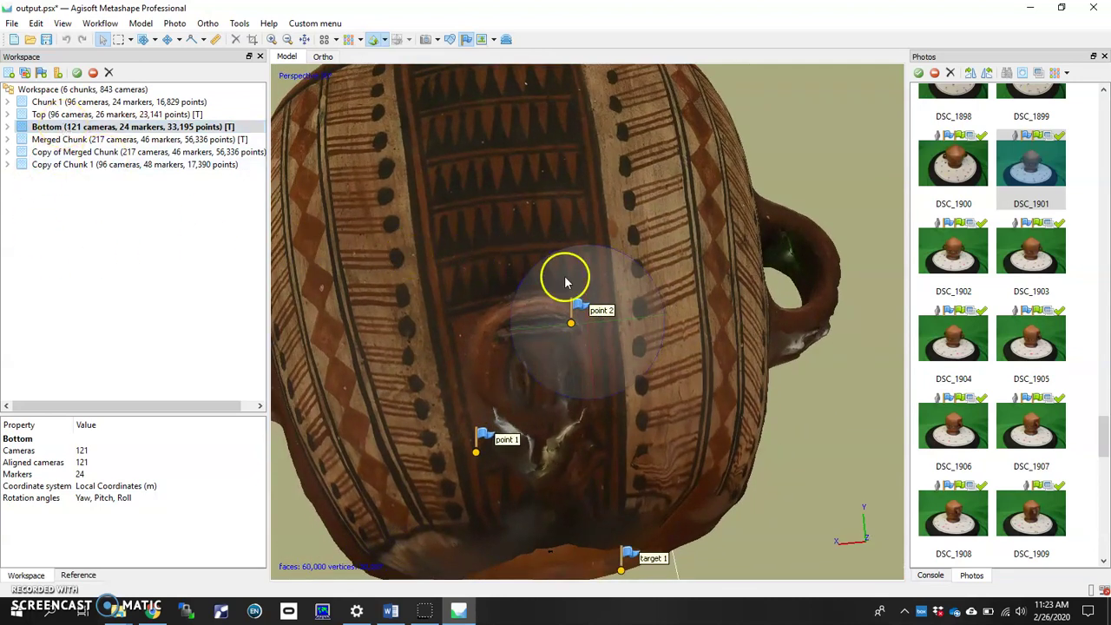
left_click_drag(578, 290, 615, 293)
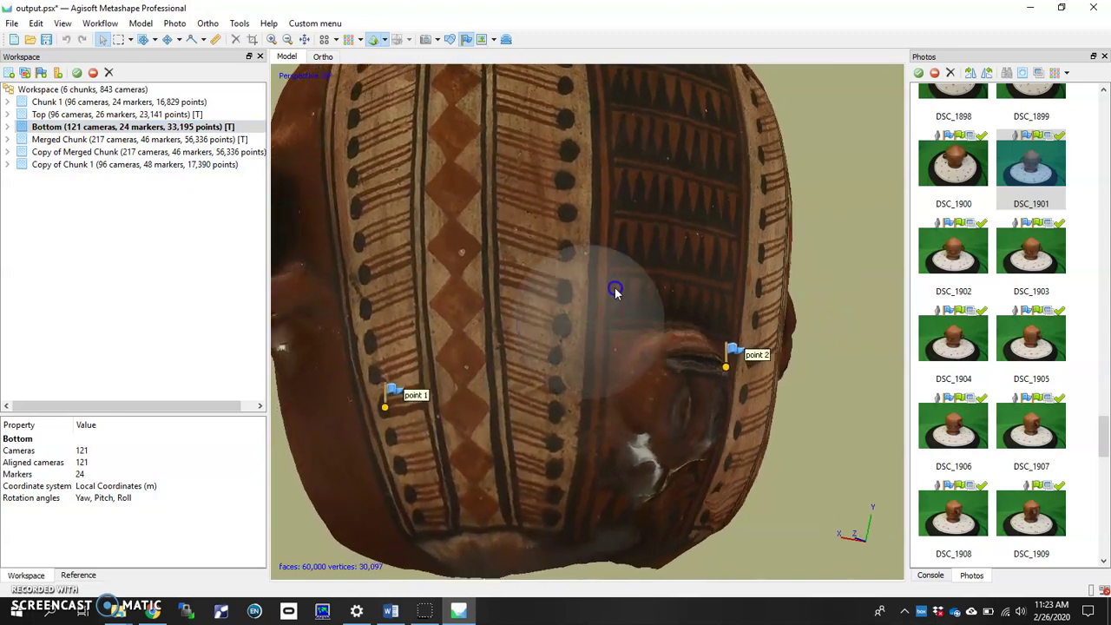
scroll(494, 272, "down", 10)
left_click_drag(501, 279, 593, 325)
scroll(596, 305, "up", 10)
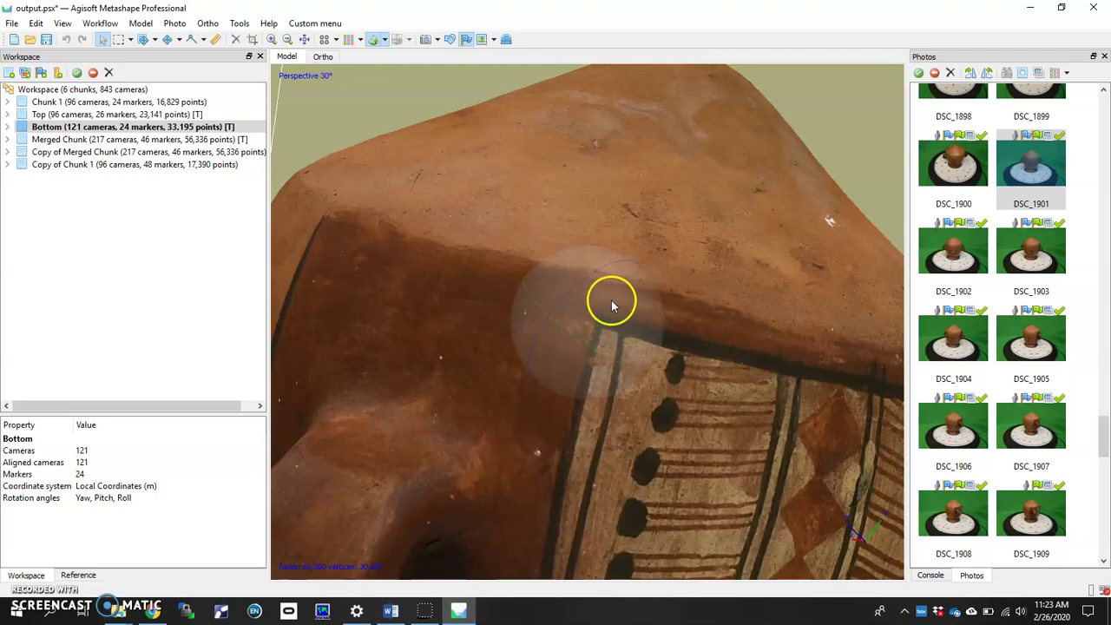
scroll(602, 318, "down", 5)
scroll(561, 419, "up", 10)
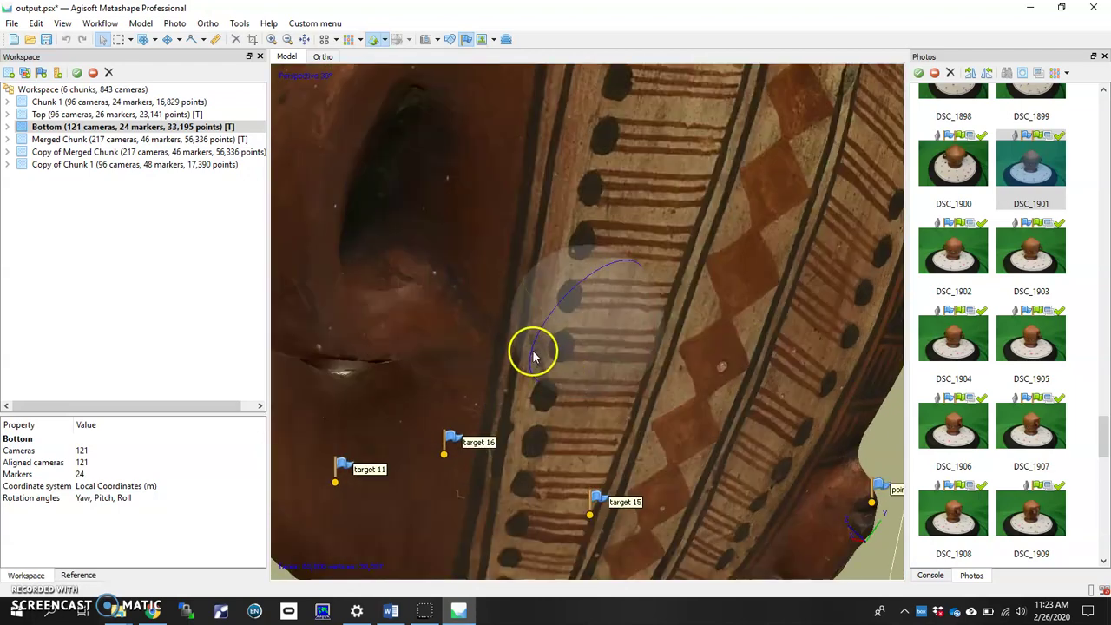
right_click(531, 339)
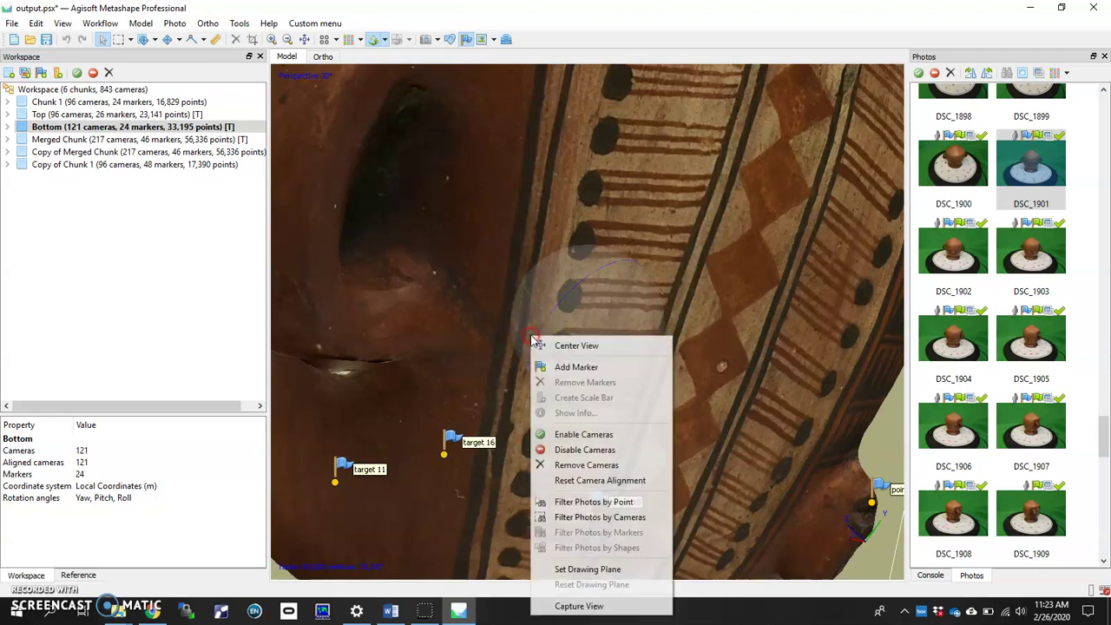
left_click(560, 368)
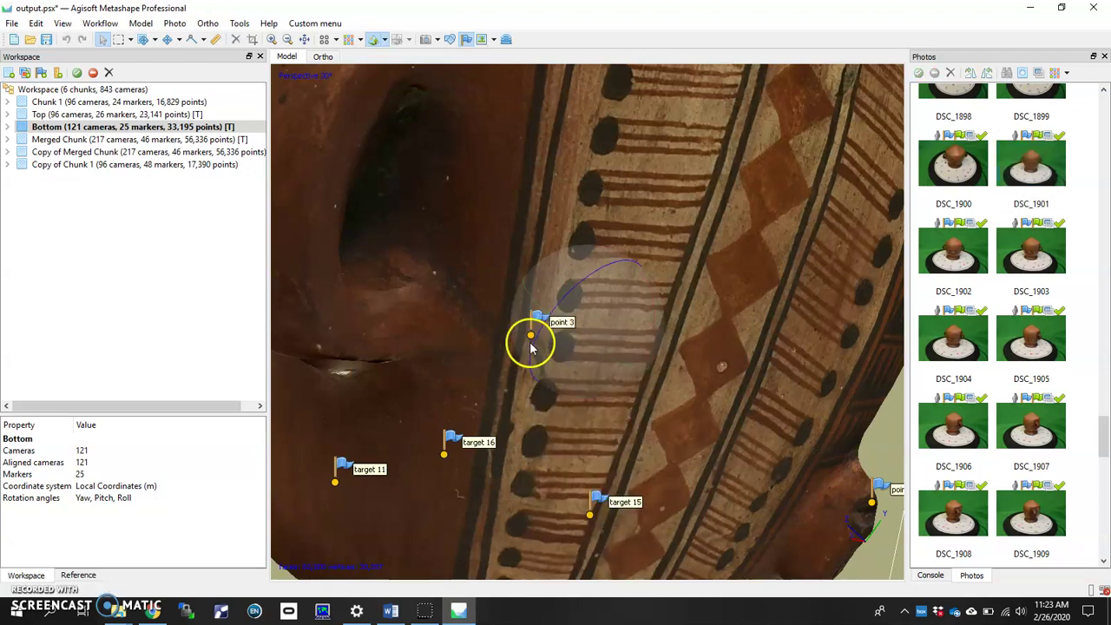
Switch to the Top chunk and add point 3 on the matching dotted stripe
left_click(154, 117)
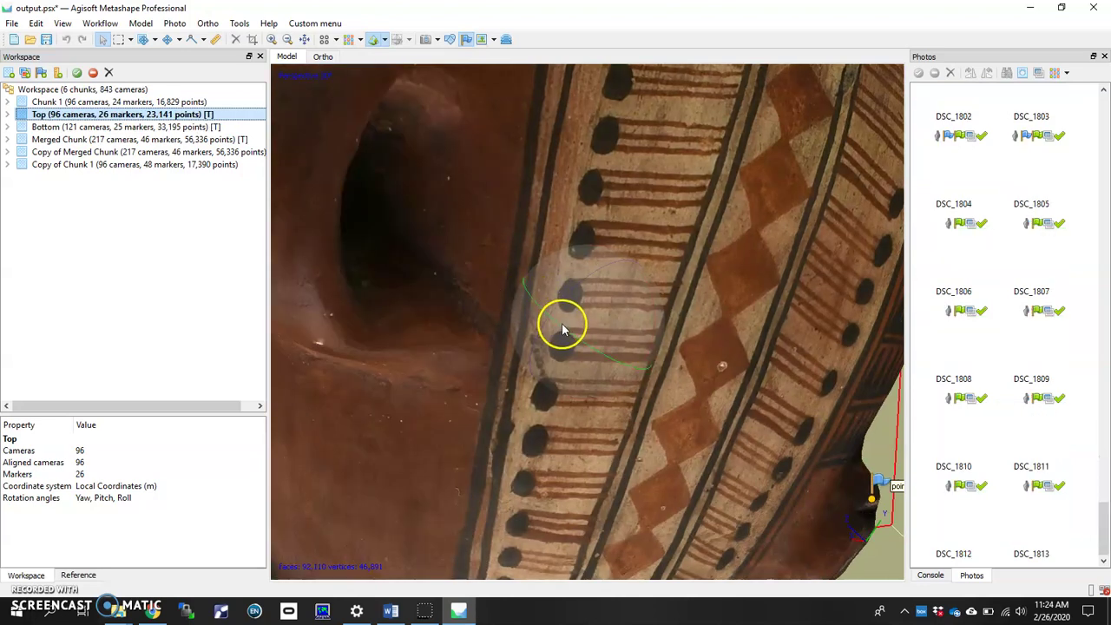
scroll(545, 380, "down", 10)
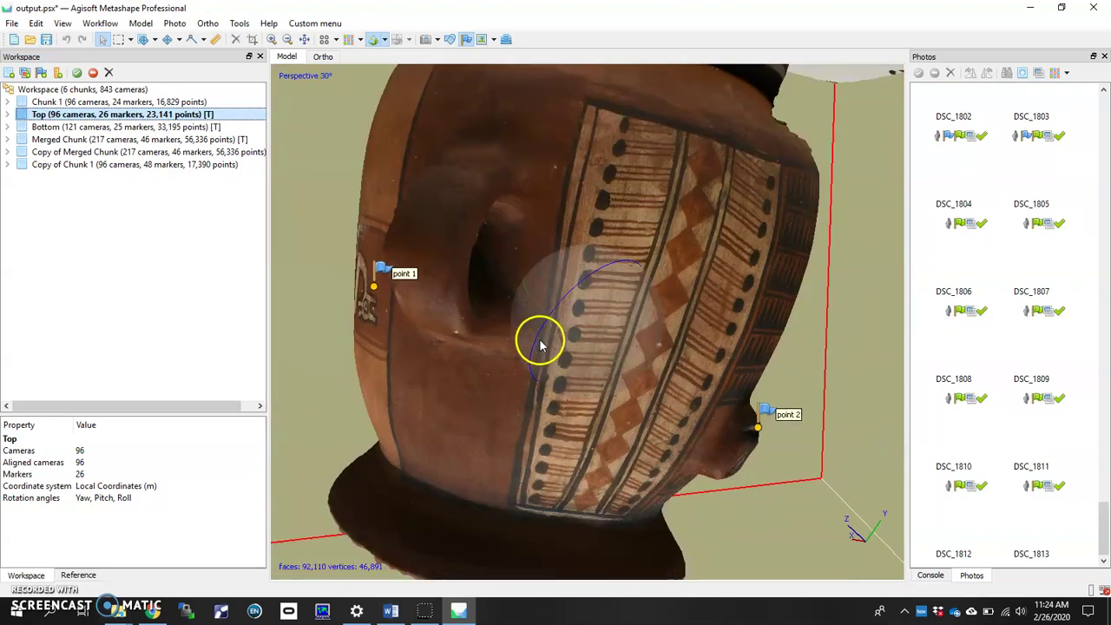
mouse_move(582, 337)
left_mouse_down()
mouse_move(588, 318)
mouse_move(602, 322)
left_mouse_up()
scroll(573, 334, "up", 8)
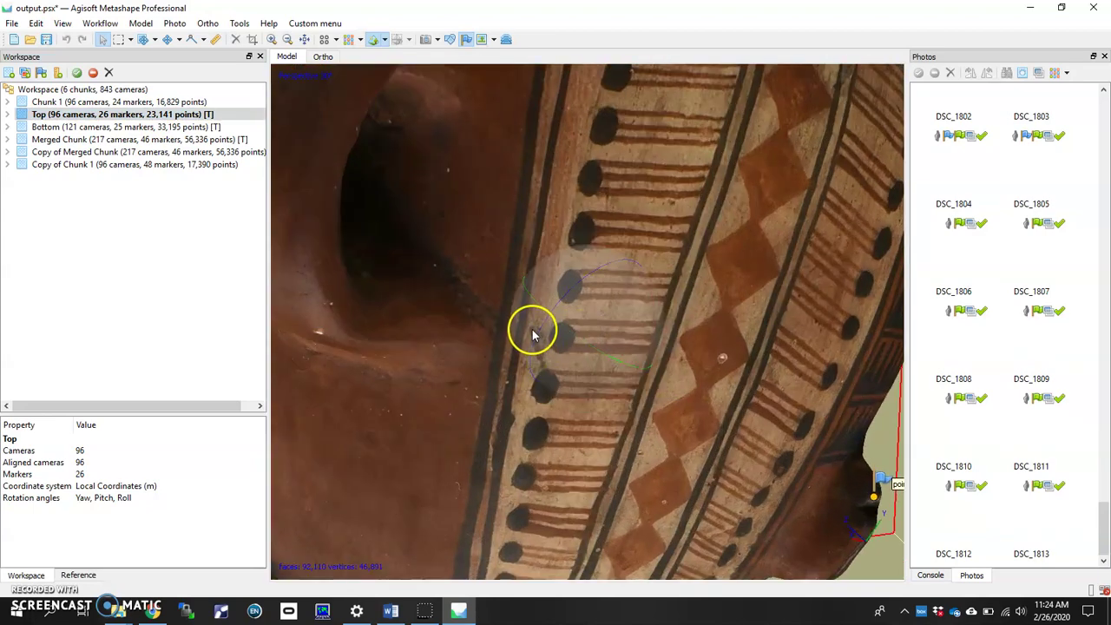
right_click(532, 333)
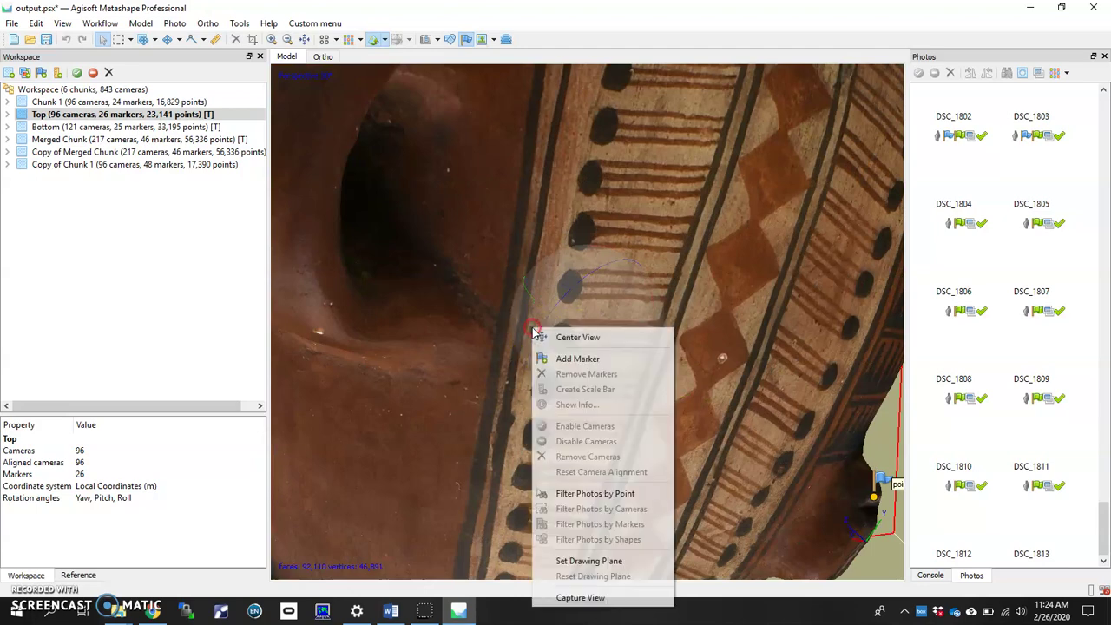
left_click(573, 358)
scroll(611, 325, "down", 10)
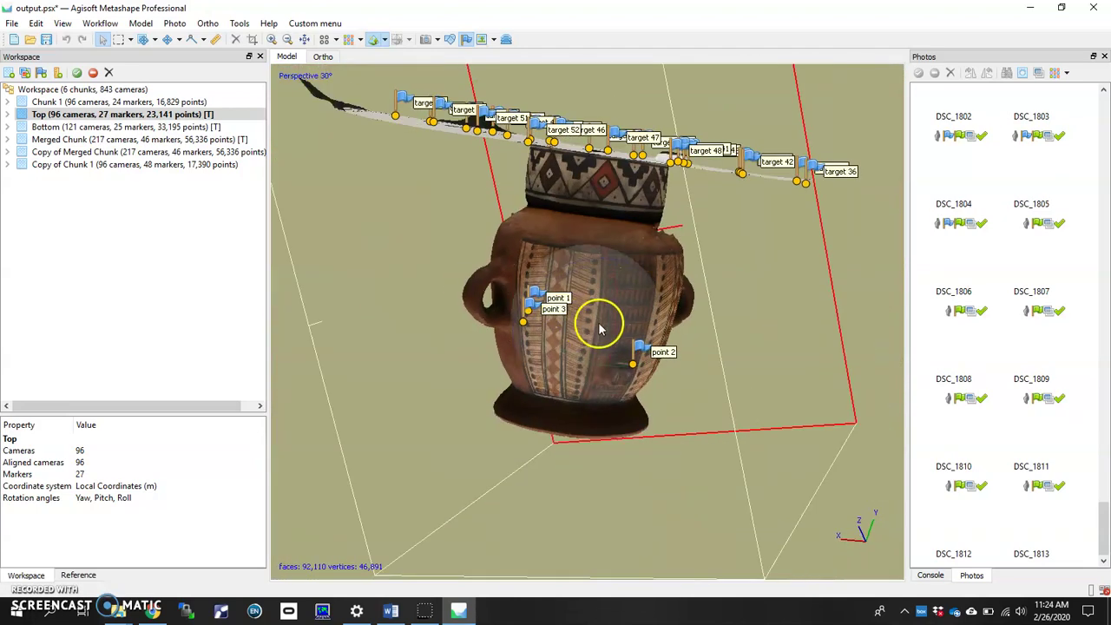
left_click_drag(599, 329, 482, 311)
Enable point 1, point 2 and point 3 in the Reference markers table
left_click(76, 575)
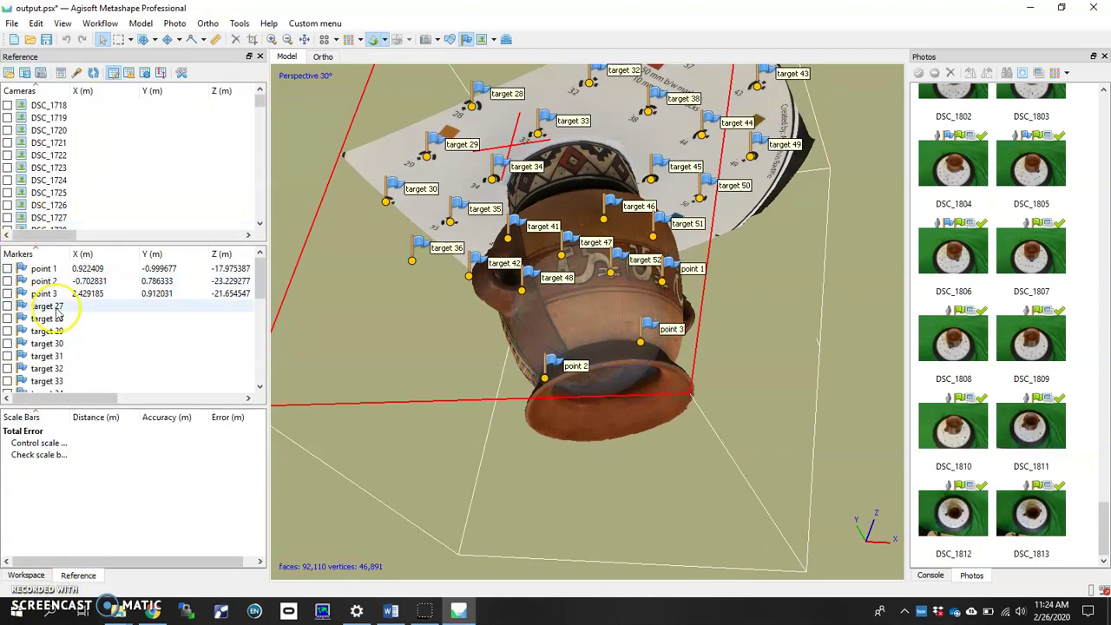
left_click(8, 269)
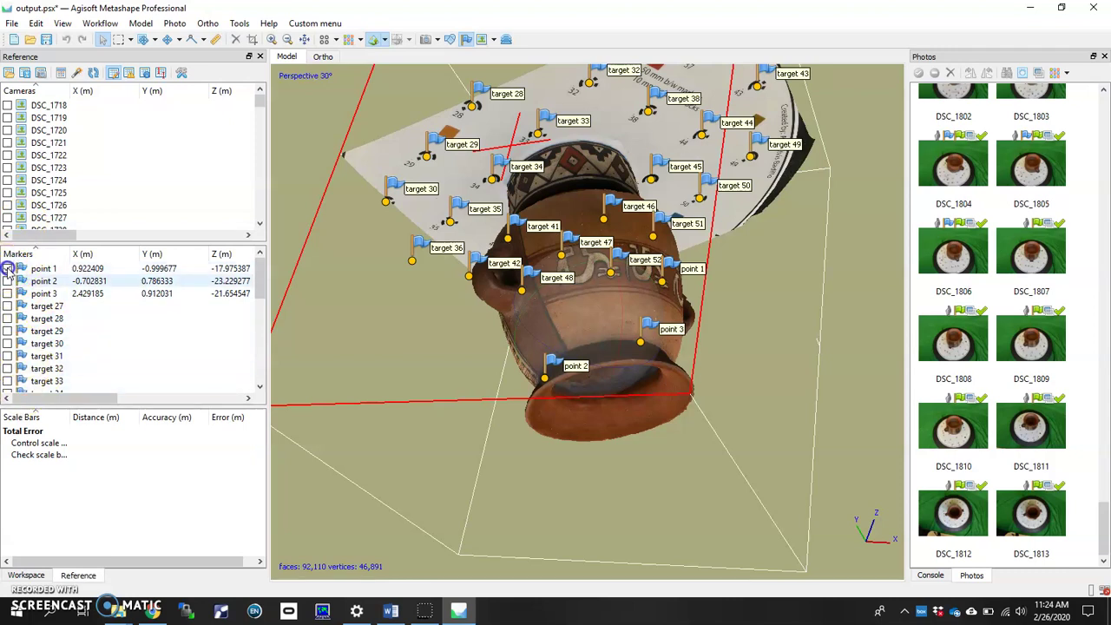
left_click(8, 281)
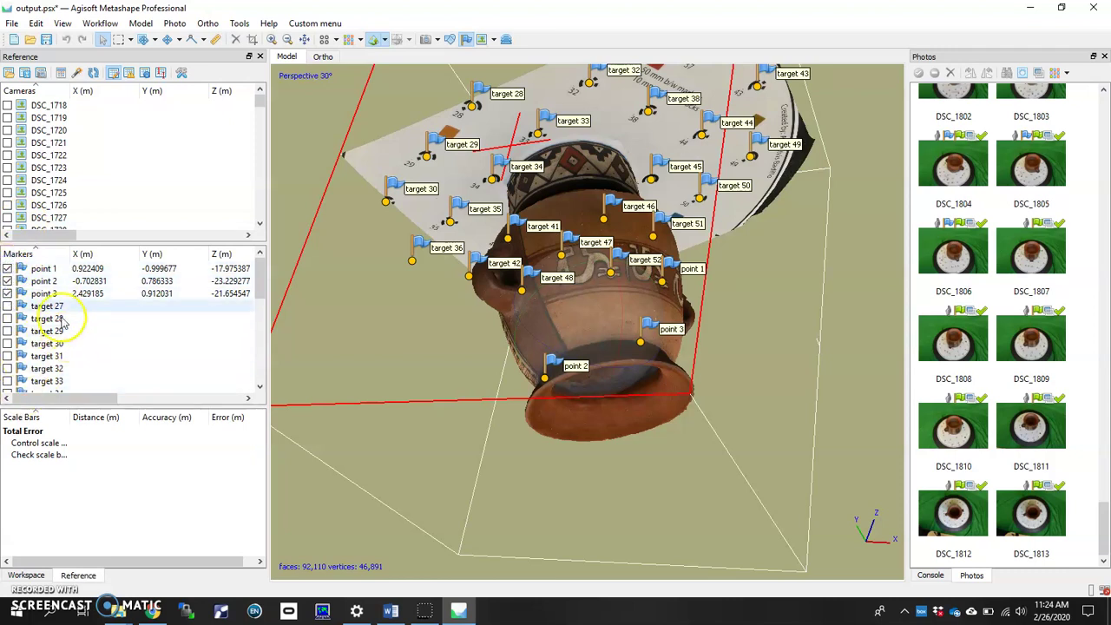
left_click(8, 293)
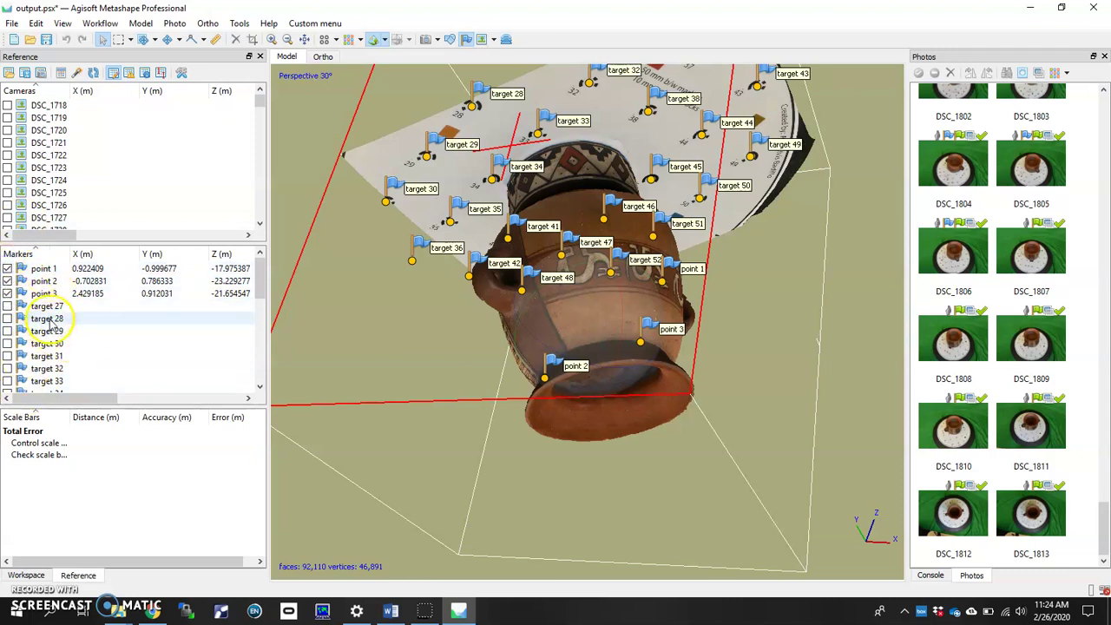
left_click(98, 24)
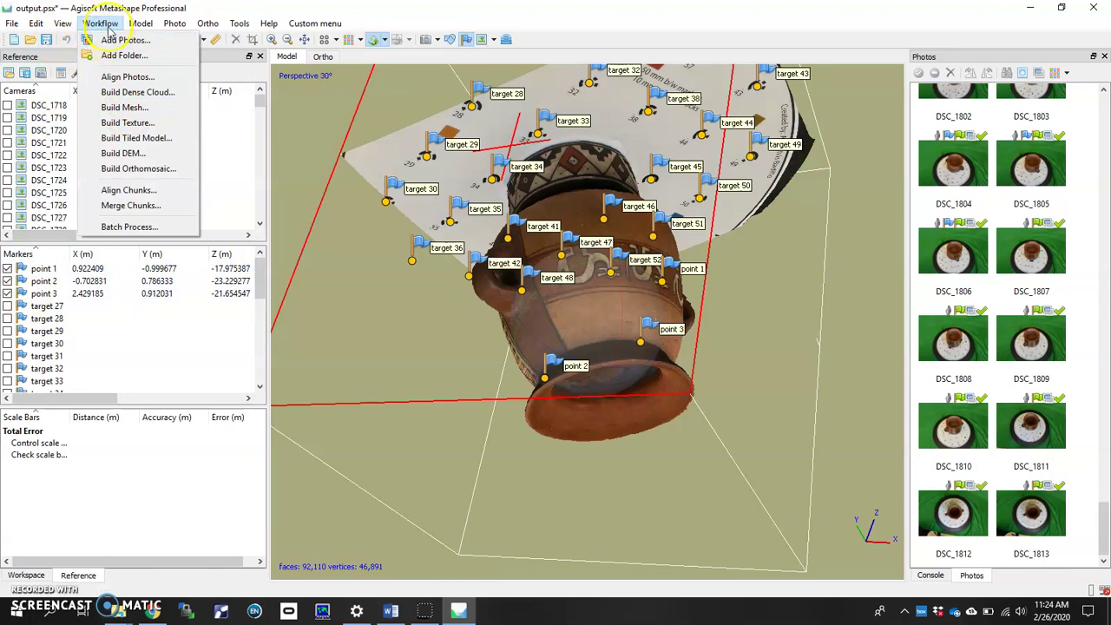
Align Chunks with only Top and Bottom ticked, using the Marker based method
left_click(126, 191)
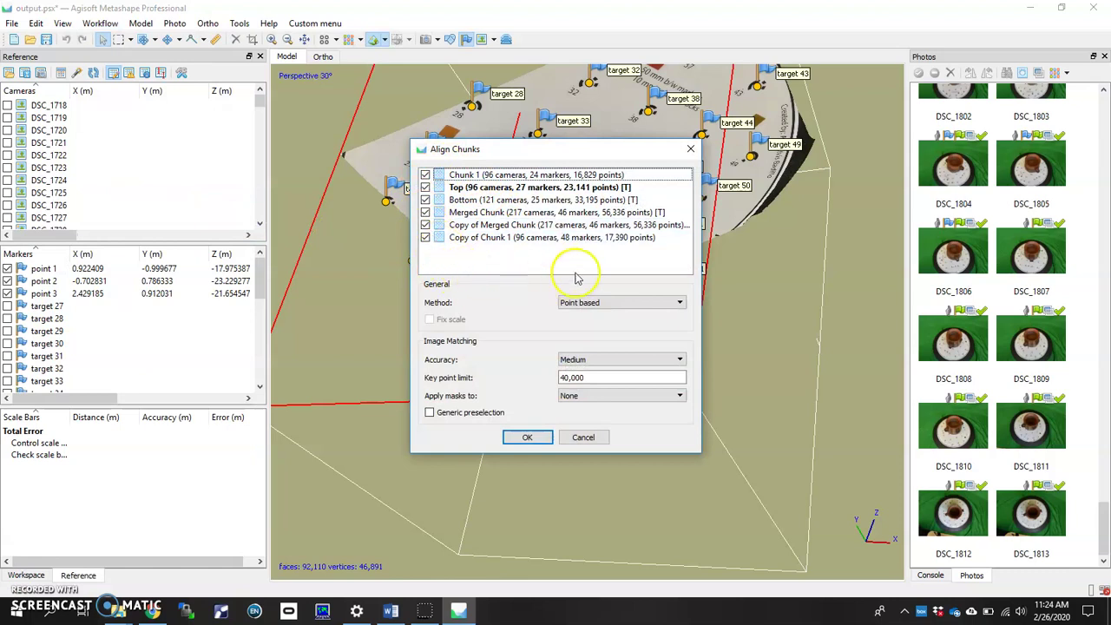
left_click(425, 174)
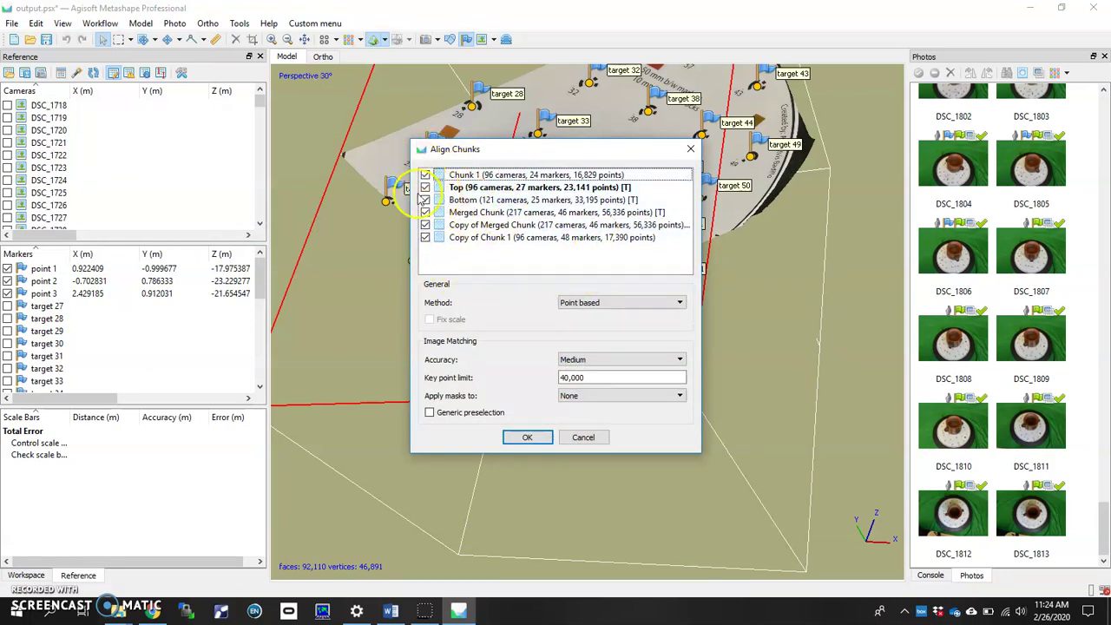
left_click(425, 174)
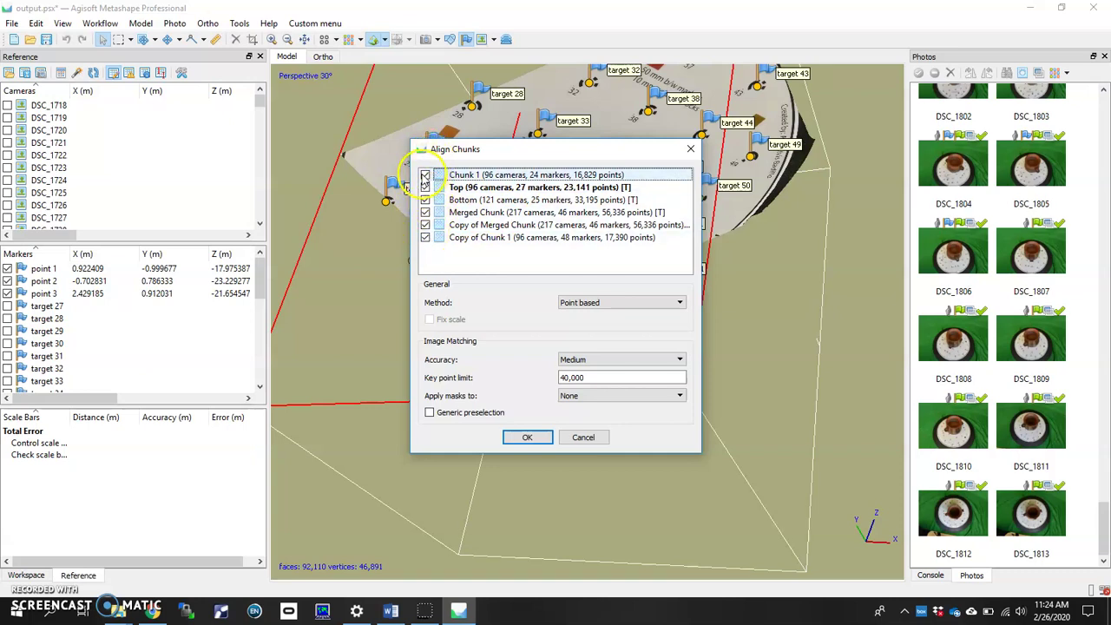
left_click(425, 175)
left_click(425, 213)
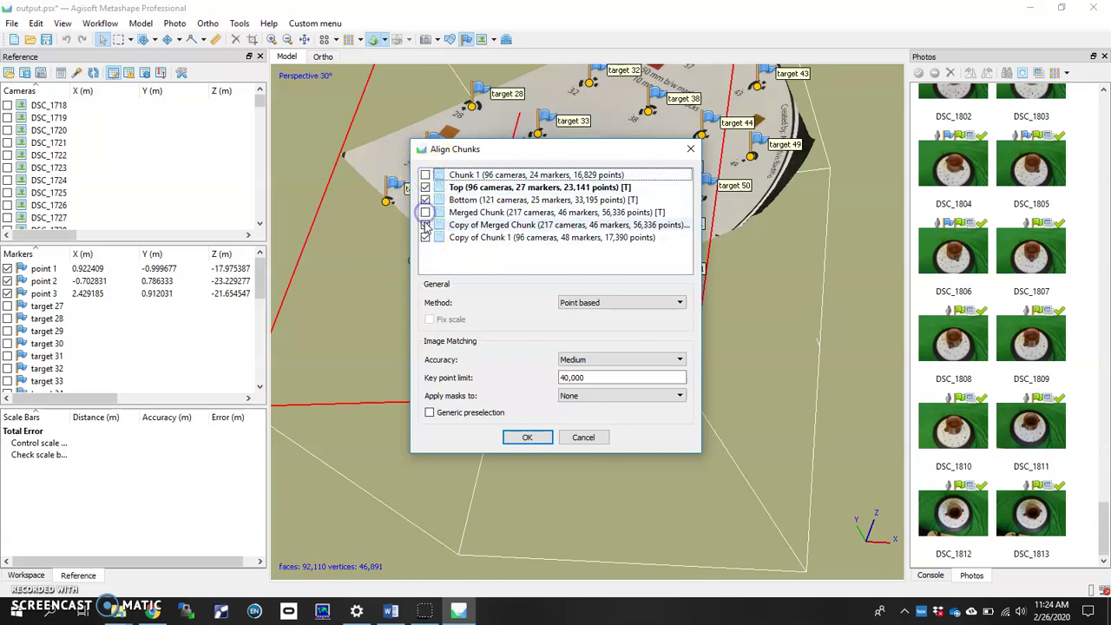
left_click(426, 225)
left_click(425, 237)
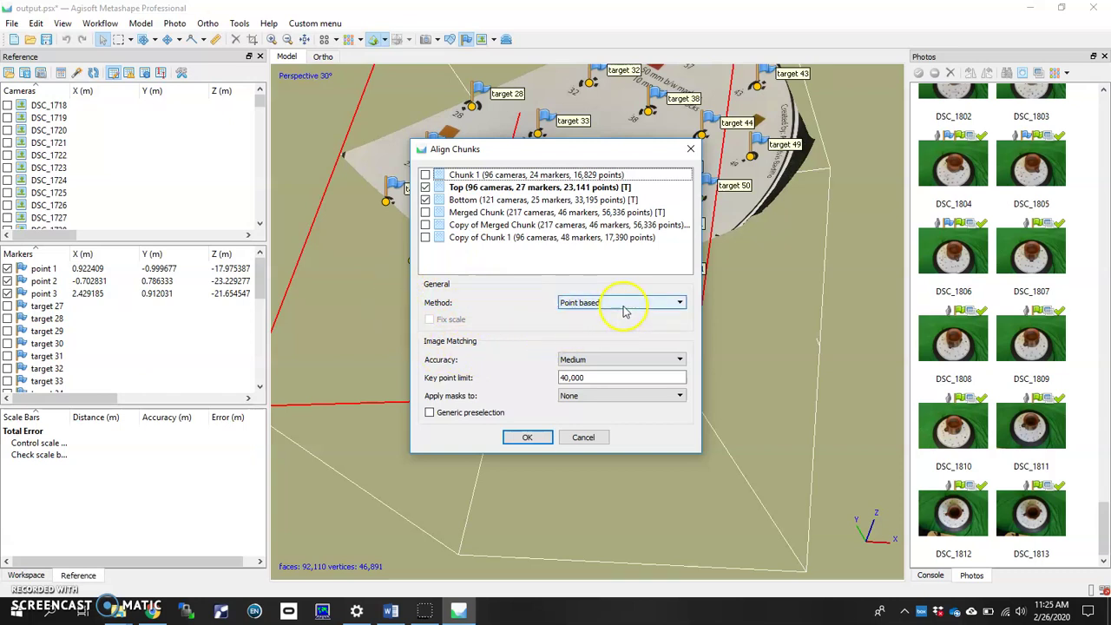
left_click(632, 303)
left_click(599, 323)
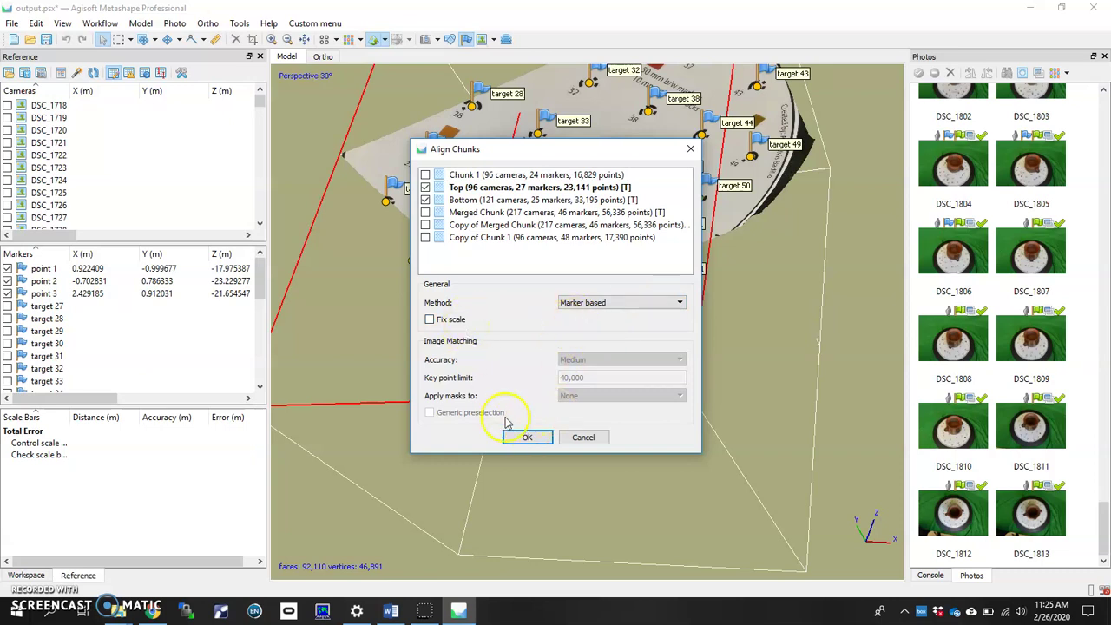
left_click(537, 439)
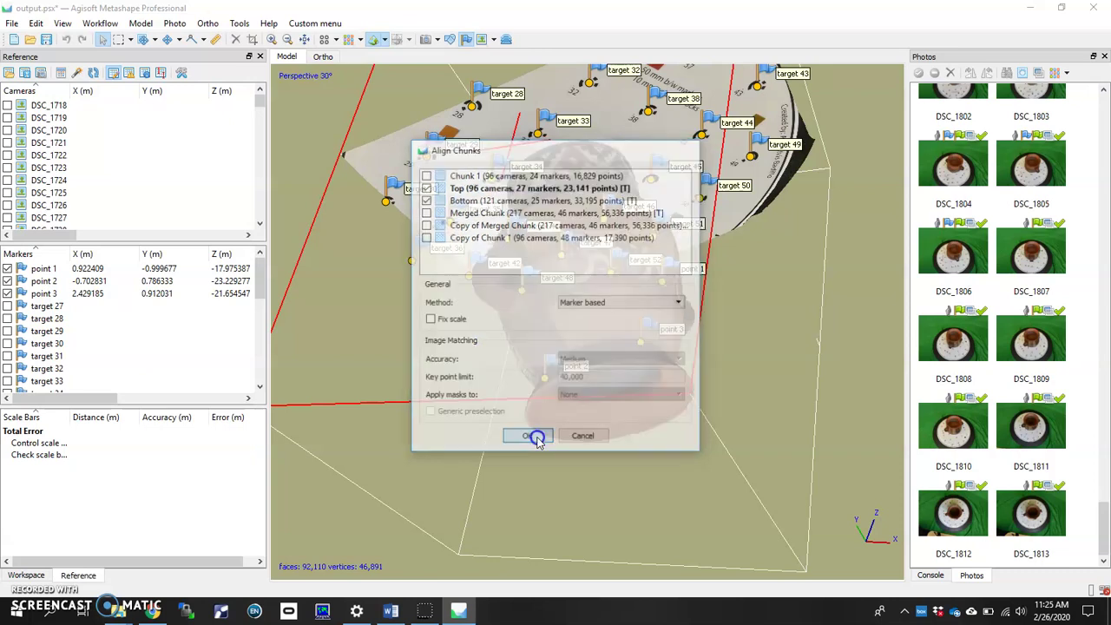
Show the aligned Top and Bottom chunks together and orbit to check that both halves form one vase
left_click_drag(612, 299, 598, 203)
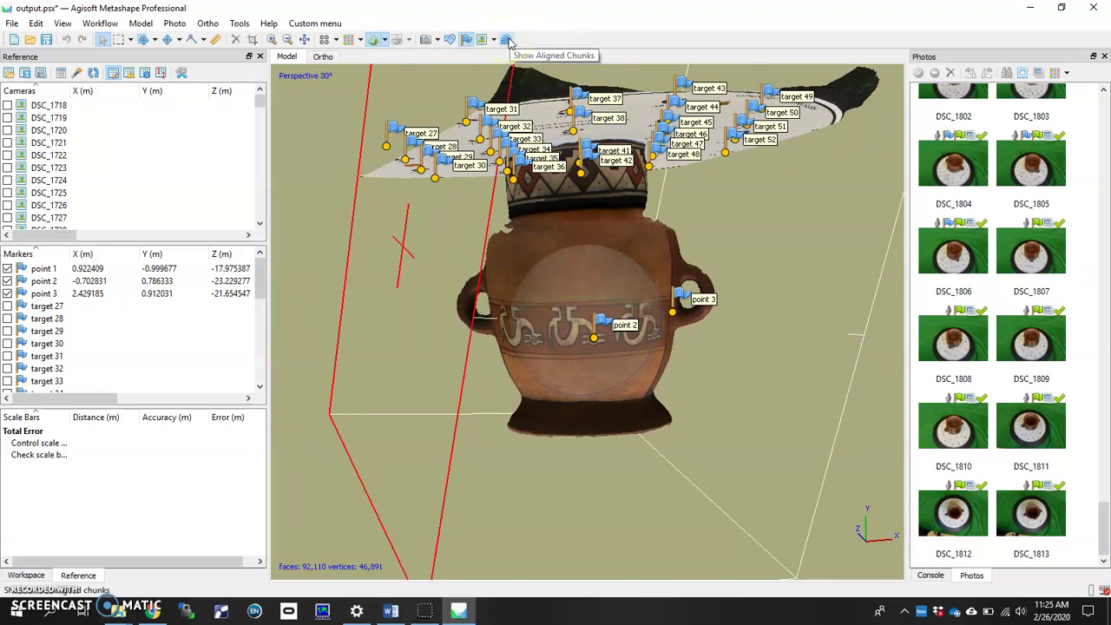
left_click(507, 40)
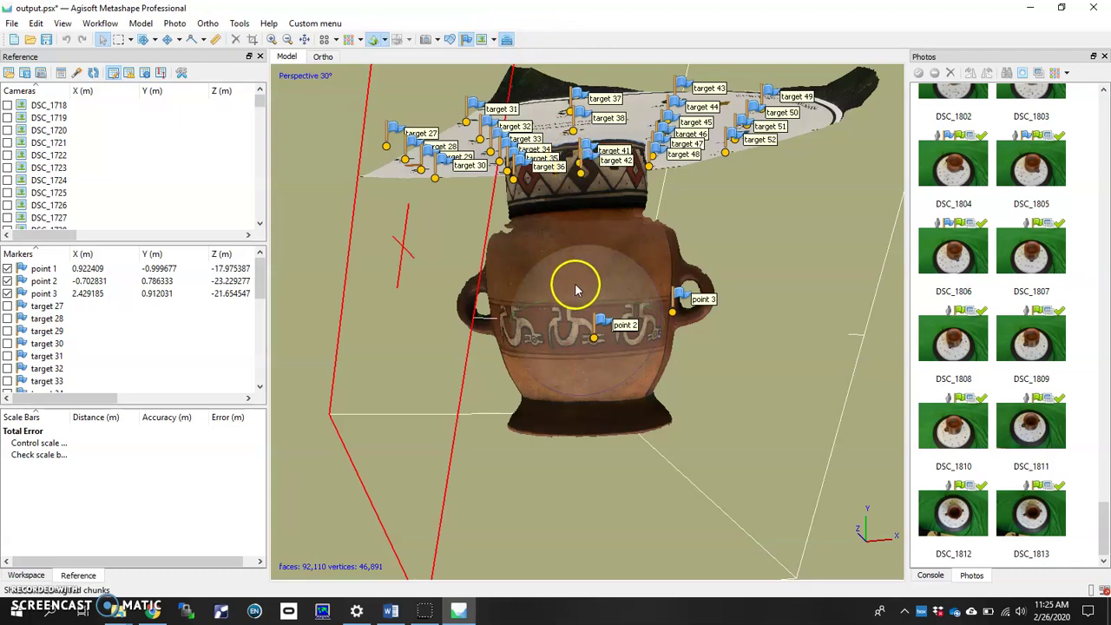
mouse_move(589, 296)
left_mouse_down()
mouse_move(615, 298)
mouse_move(595, 342)
mouse_move(634, 348)
mouse_move(625, 312)
mouse_move(578, 303)
mouse_move(595, 287)
mouse_move(589, 326)
mouse_move(577, 319)
mouse_move(594, 276)
left_mouse_up()
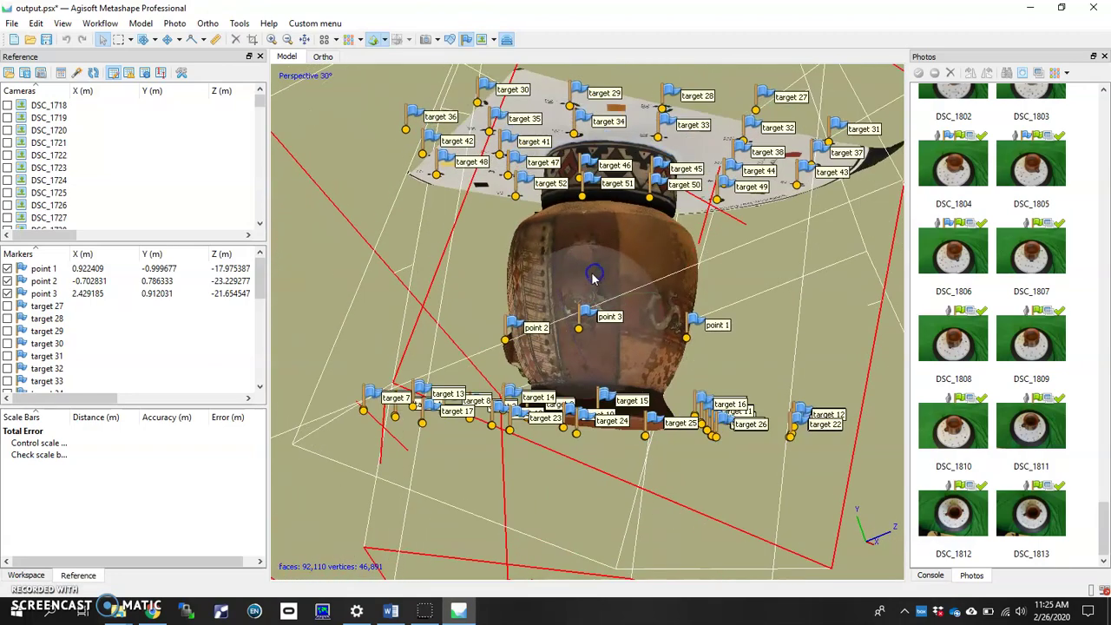
left_click(467, 40)
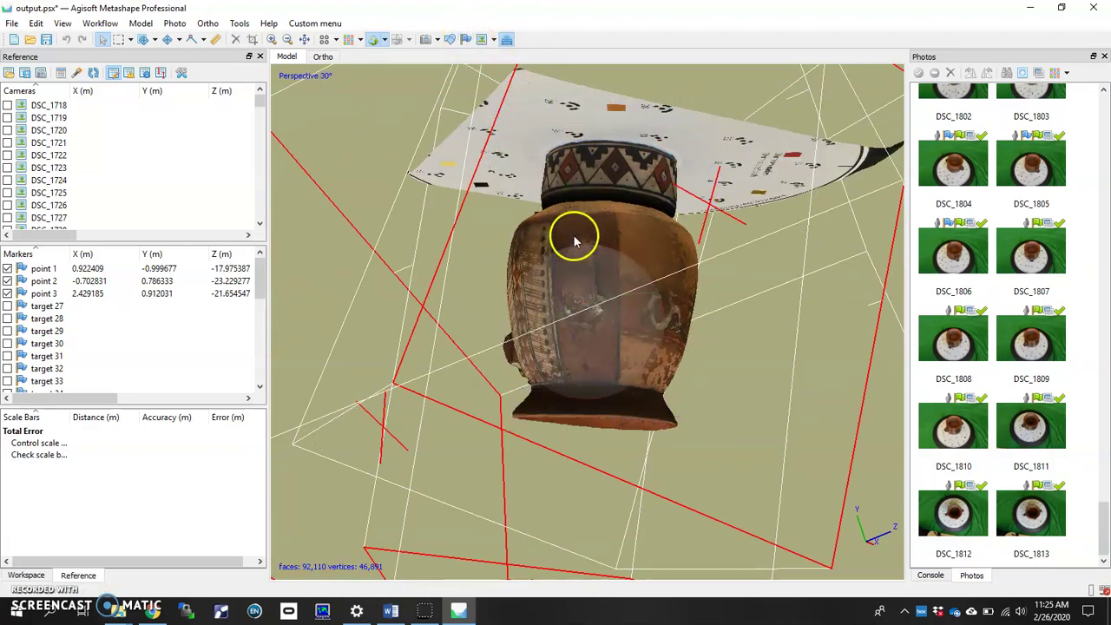
mouse_move(574, 241)
left_mouse_down()
mouse_move(595, 278)
mouse_move(605, 345)
mouse_move(675, 340)
left_mouse_up()
mouse_move(584, 321)
left_mouse_down()
mouse_move(613, 322)
mouse_move(625, 302)
mouse_move(605, 251)
mouse_move(587, 352)
mouse_move(583, 328)
left_mouse_up()
left_click(508, 40)
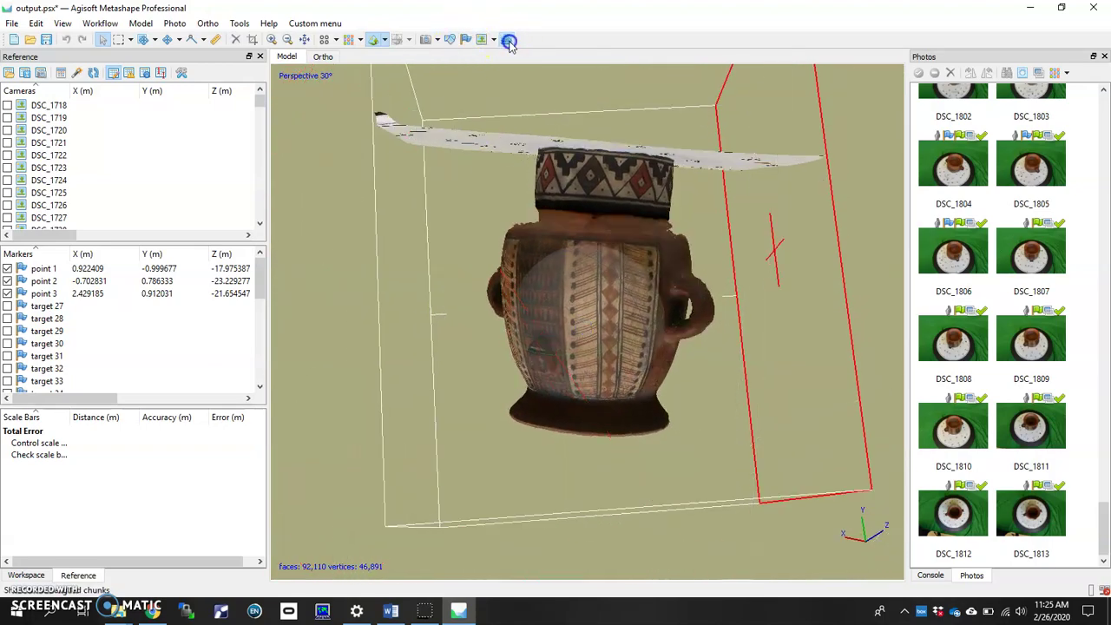
left_click(508, 40)
left_click(508, 40)
left_click(508, 39)
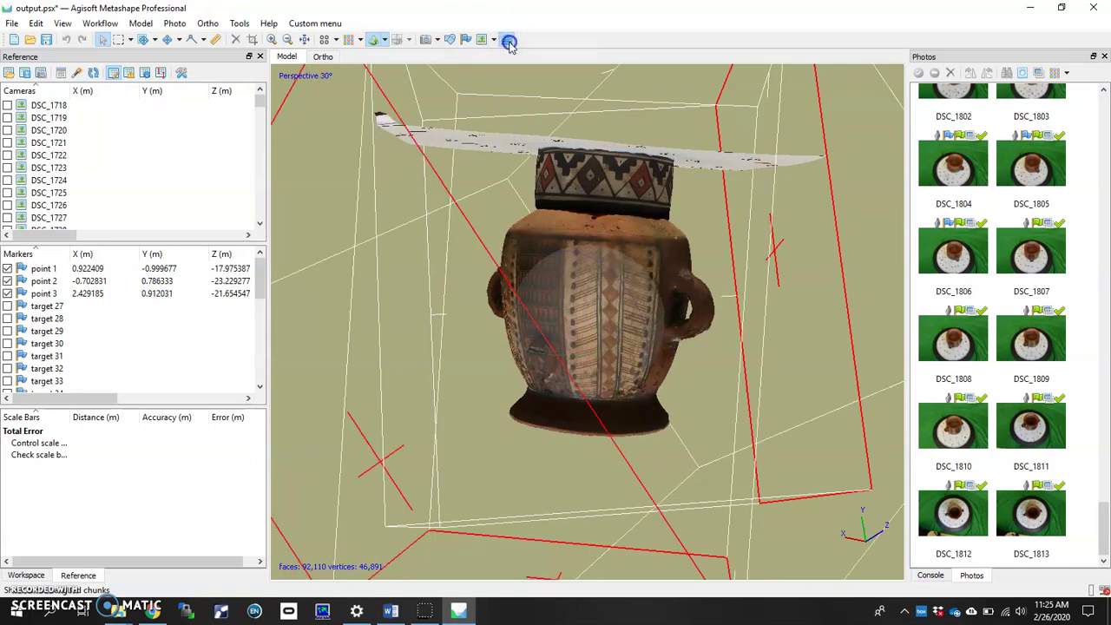
left_click(509, 40)
left_click(509, 39)
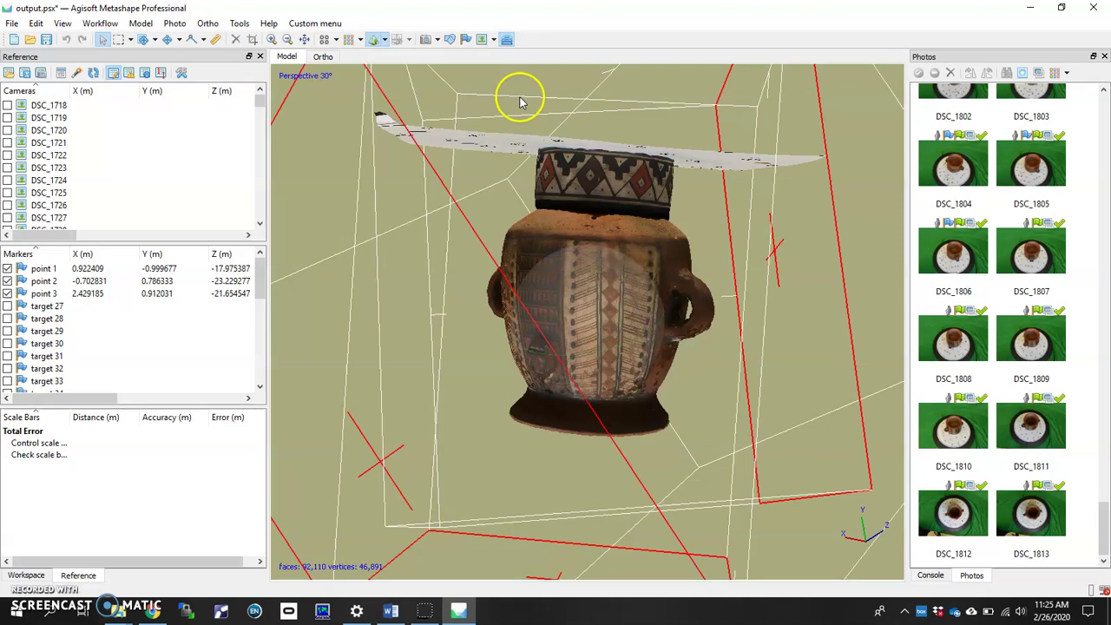
left_click_drag(581, 322, 526, 155)
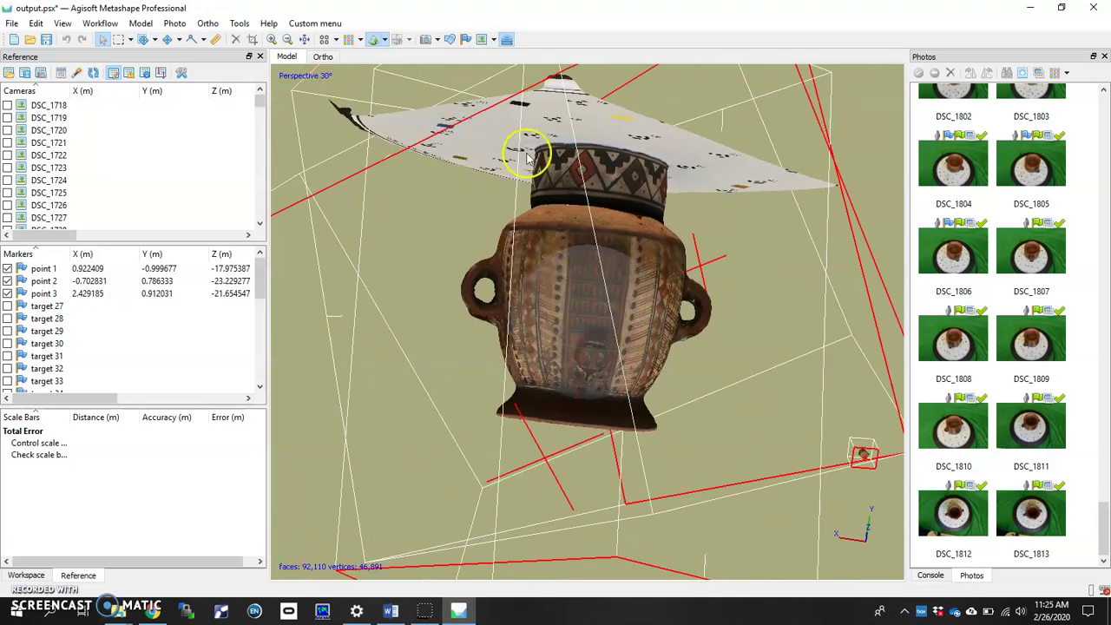
left_click(509, 40)
left_click(509, 40)
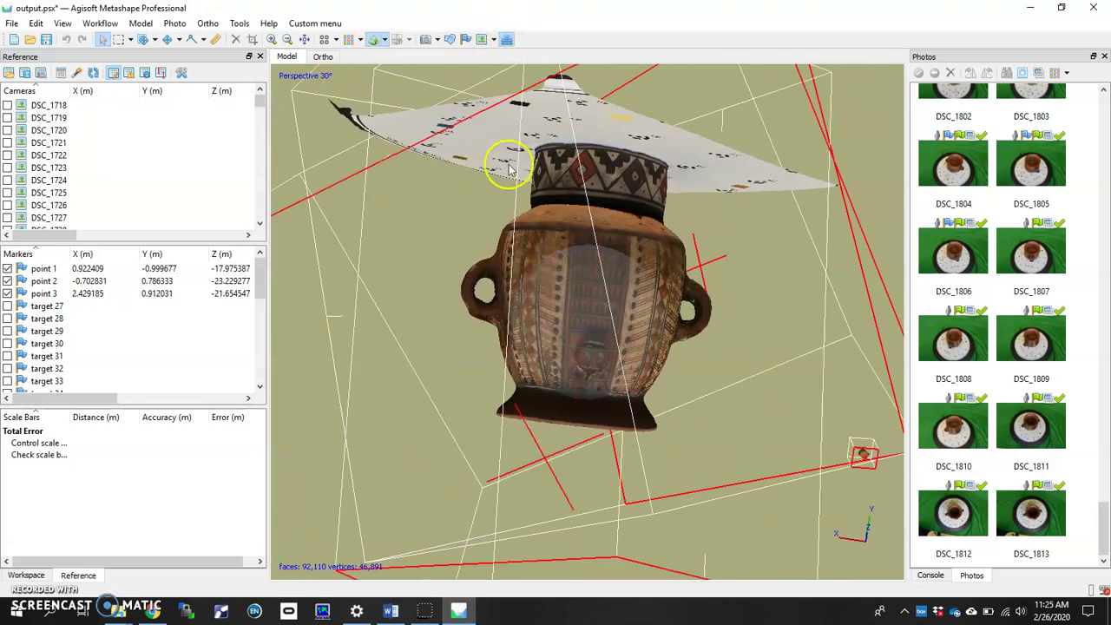
left_click_drag(509, 166, 464, 347)
scroll(464, 347, "up", 5)
left_click_drag(416, 302, 513, 325)
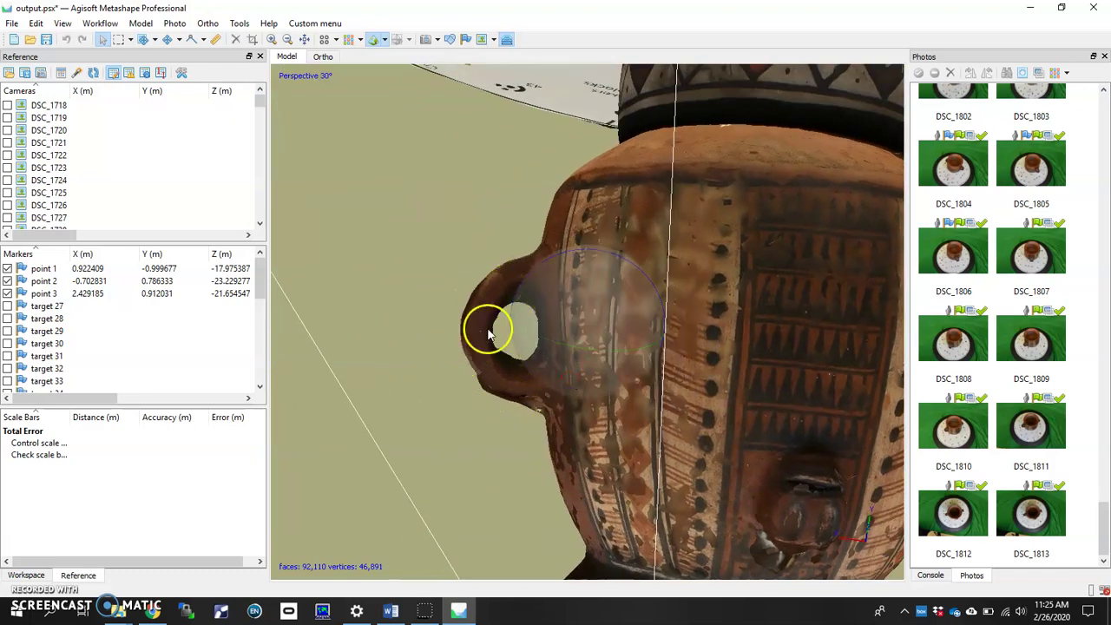
scroll(555, 322, "up", 3)
scroll(565, 318, "down", 3)
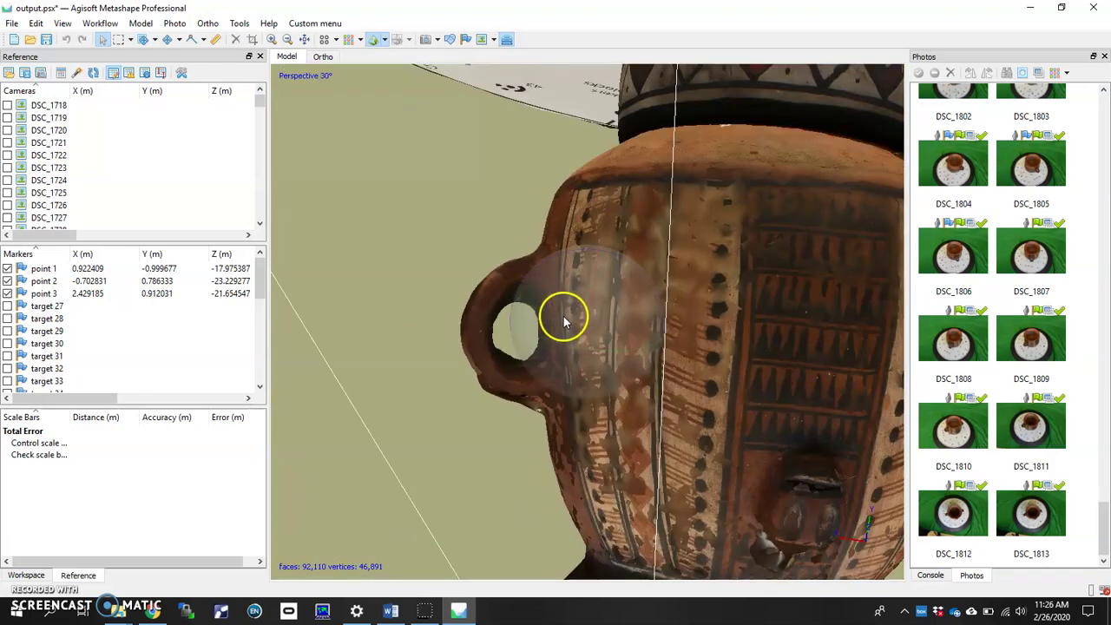
left_click_drag(564, 317, 625, 304)
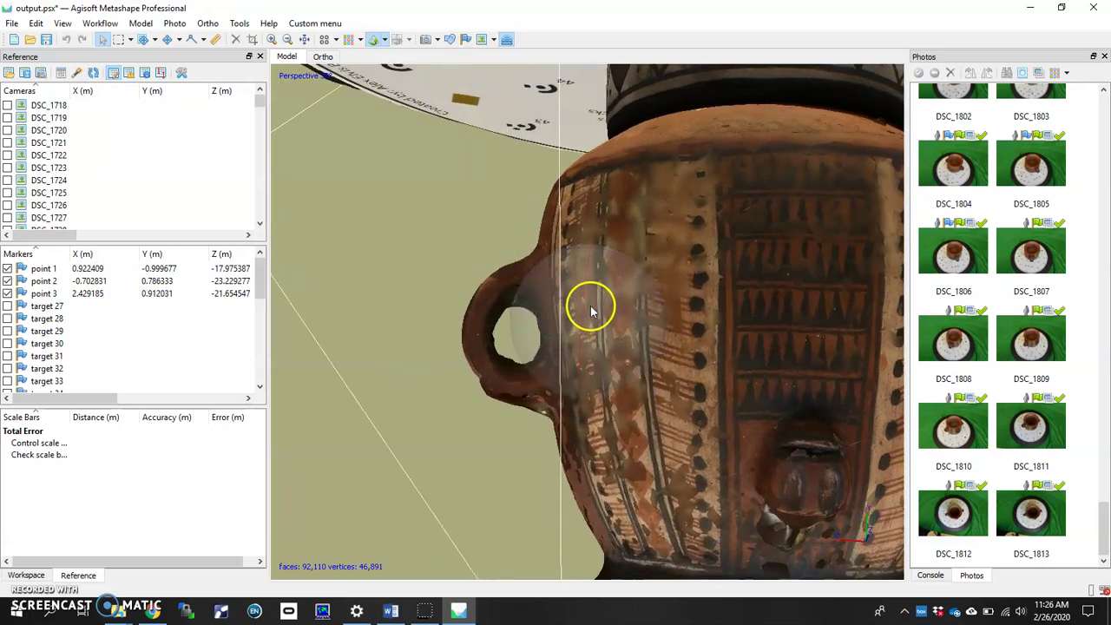
mouse_move(595, 315)
left_mouse_down()
mouse_move(573, 323)
mouse_move(602, 318)
left_mouse_up()
scroll(602, 318, "down", 4)
right_click_drag(603, 318, 512, 331)
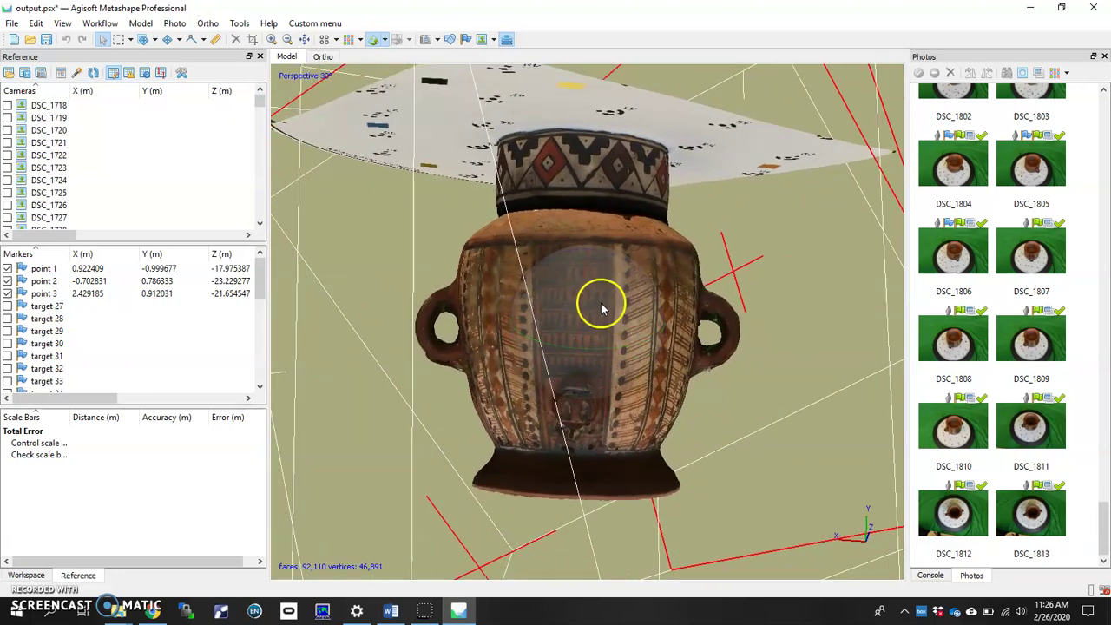
left_click_drag(601, 309, 598, 312)
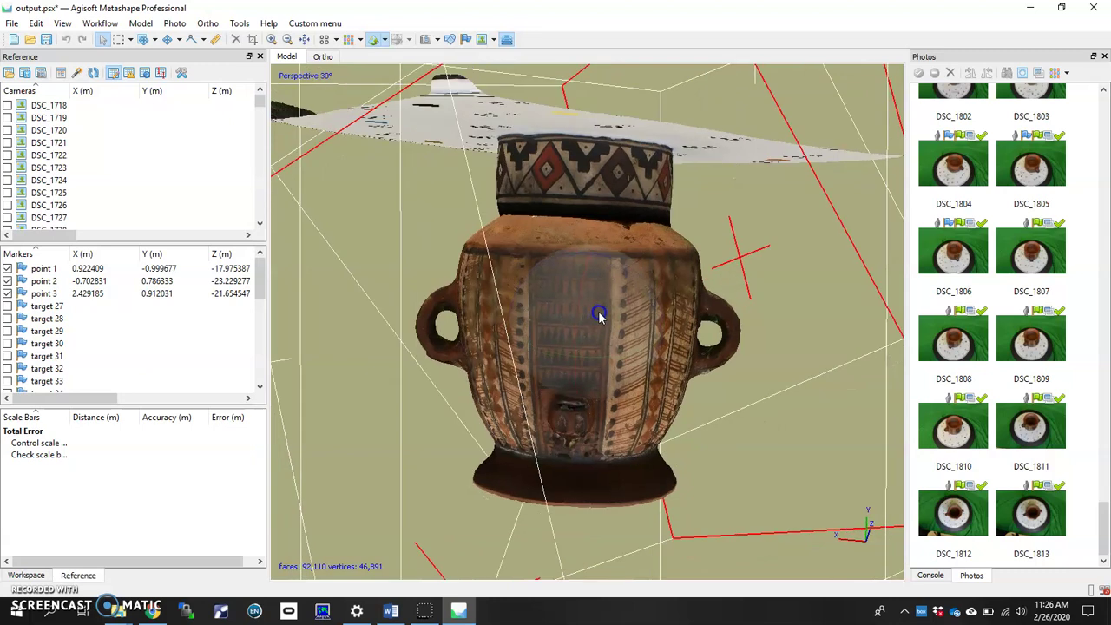
Show the Workspace chunk list, hide the region box lines, and make the Top chunk active
left_click(28, 576)
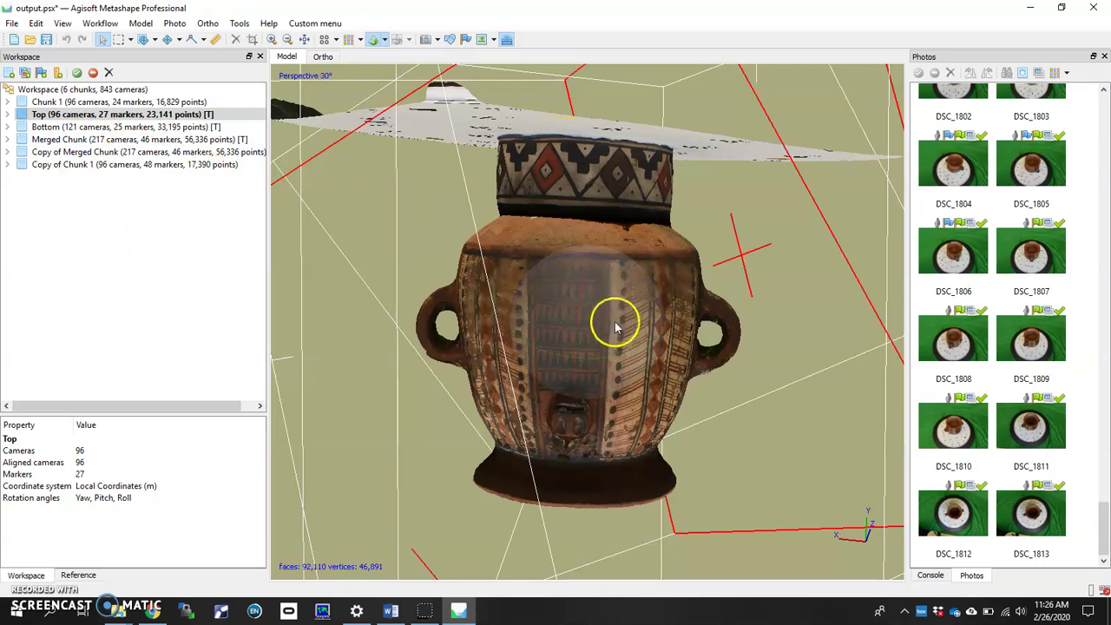
left_click(507, 40)
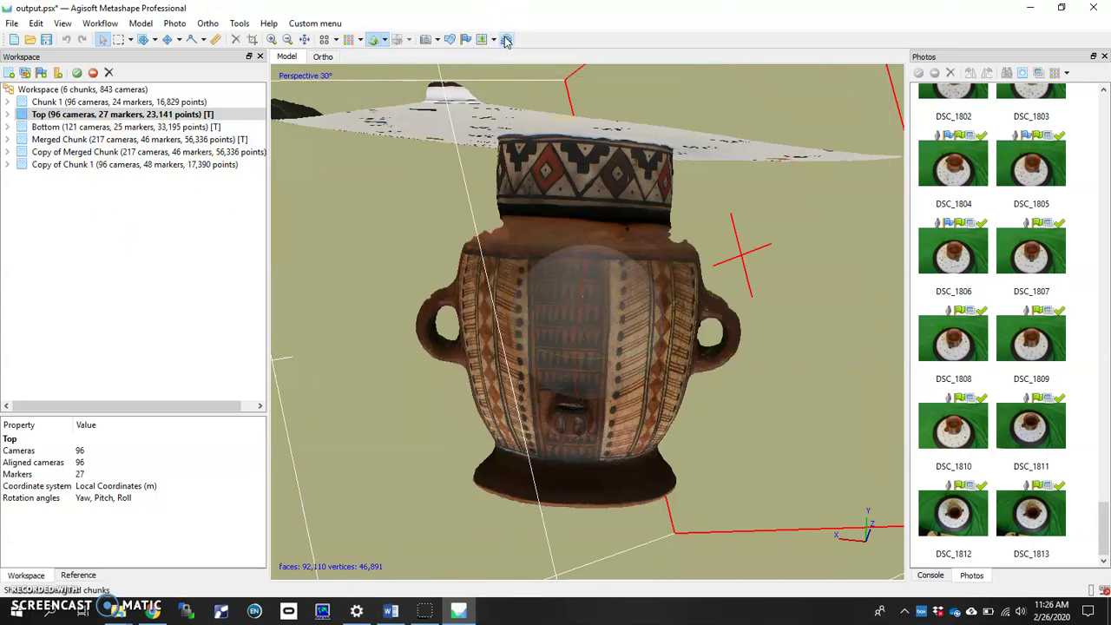
left_click(58, 116)
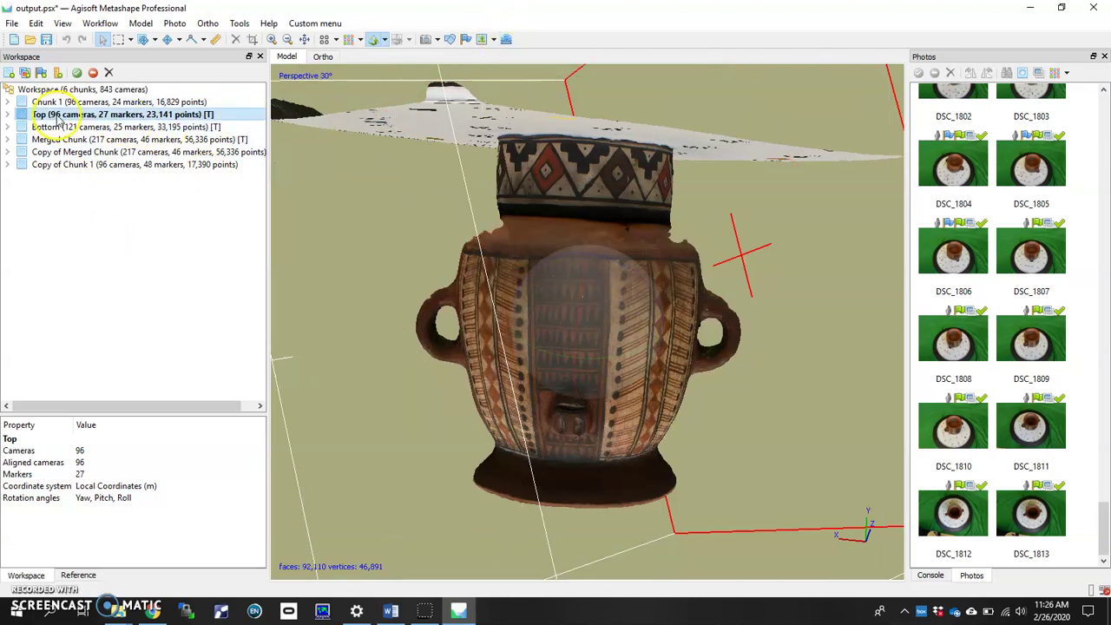
scroll(608, 334, "down", 3)
left_click_drag(598, 304, 590, 283)
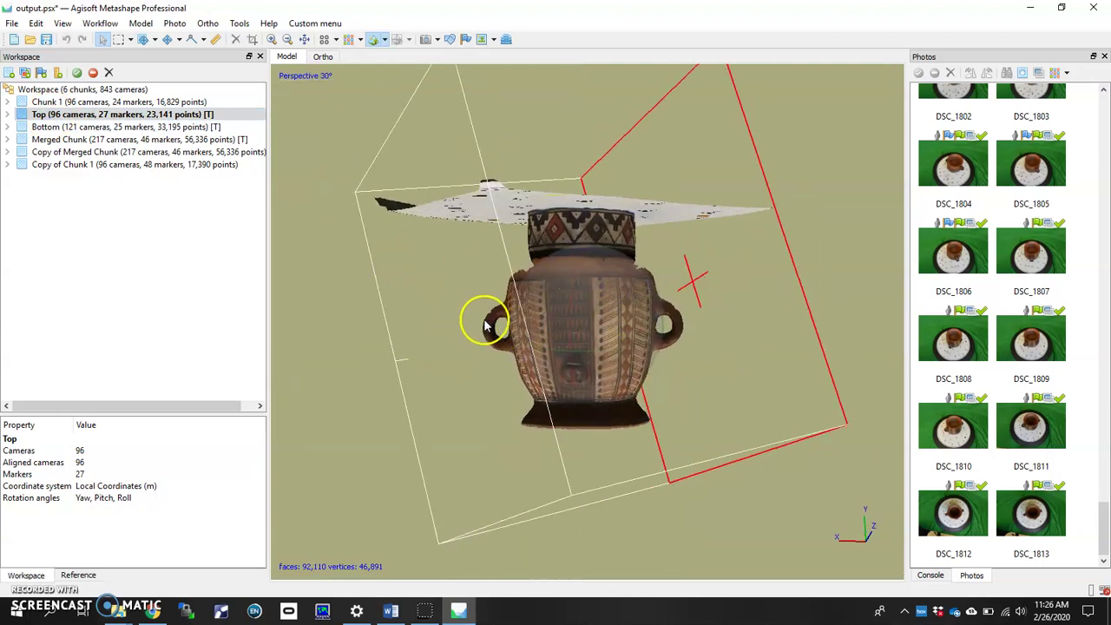
left_click_drag(565, 390, 568, 386)
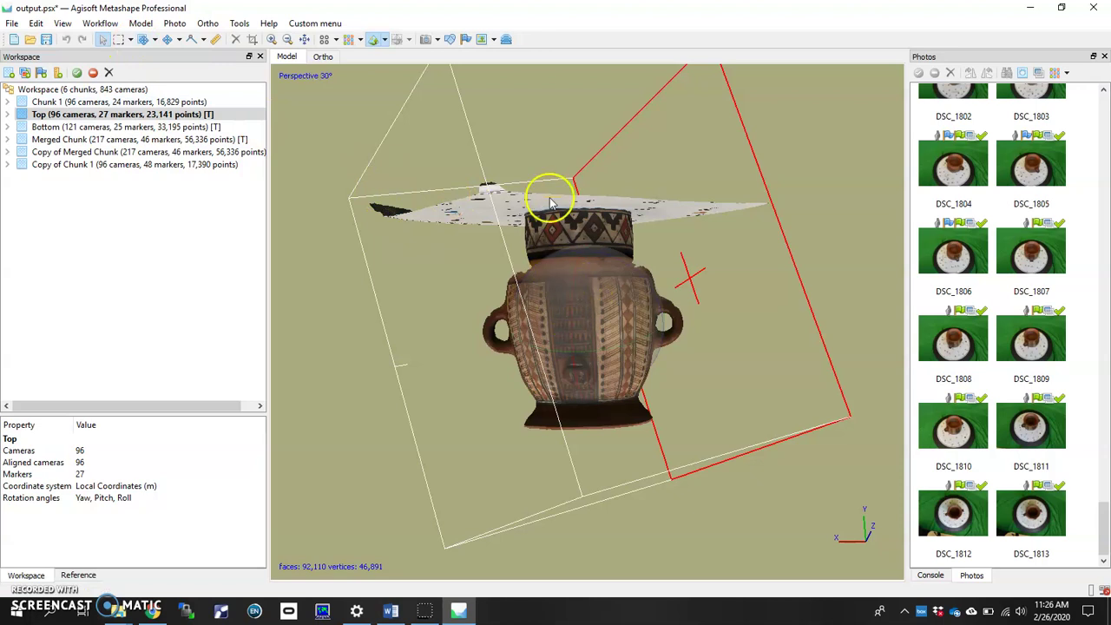
Show the dense cloud and delete the stray points above the Top chunk's rim, leaving 656,688 points
left_click(350, 40)
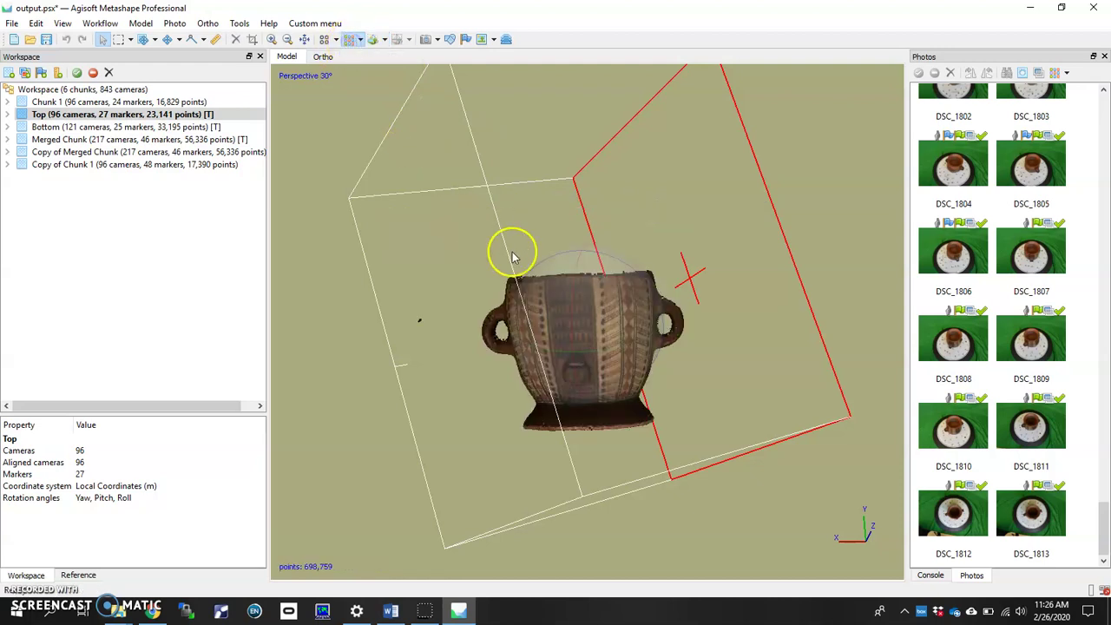
left_click_drag(620, 293, 486, 227)
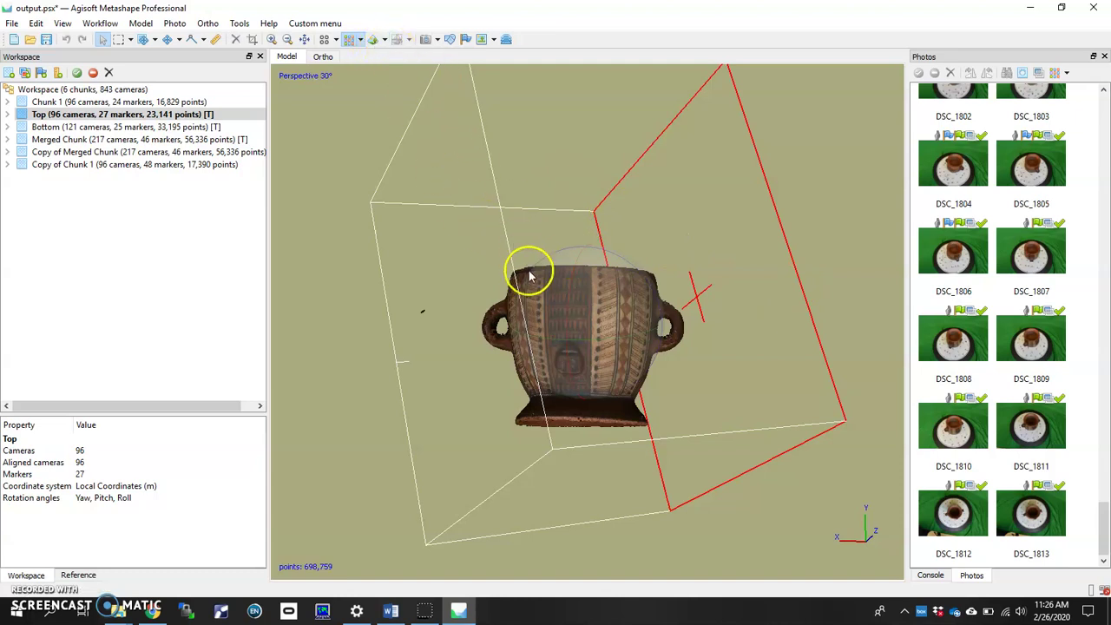
left_click(119, 39)
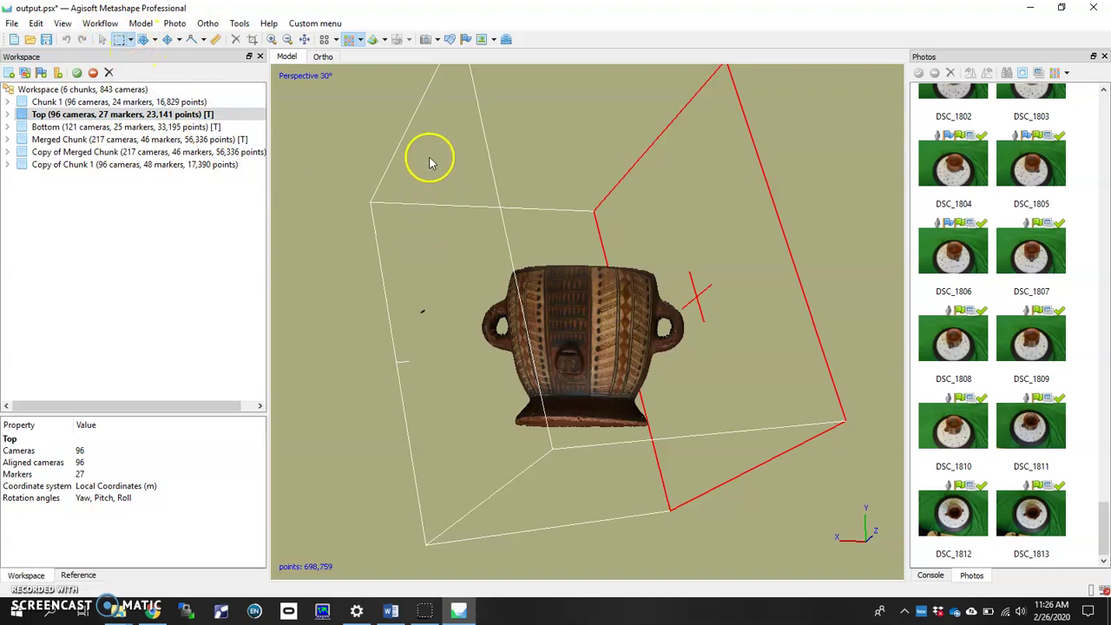
left_click_drag(429, 161, 702, 289)
key("Delete")
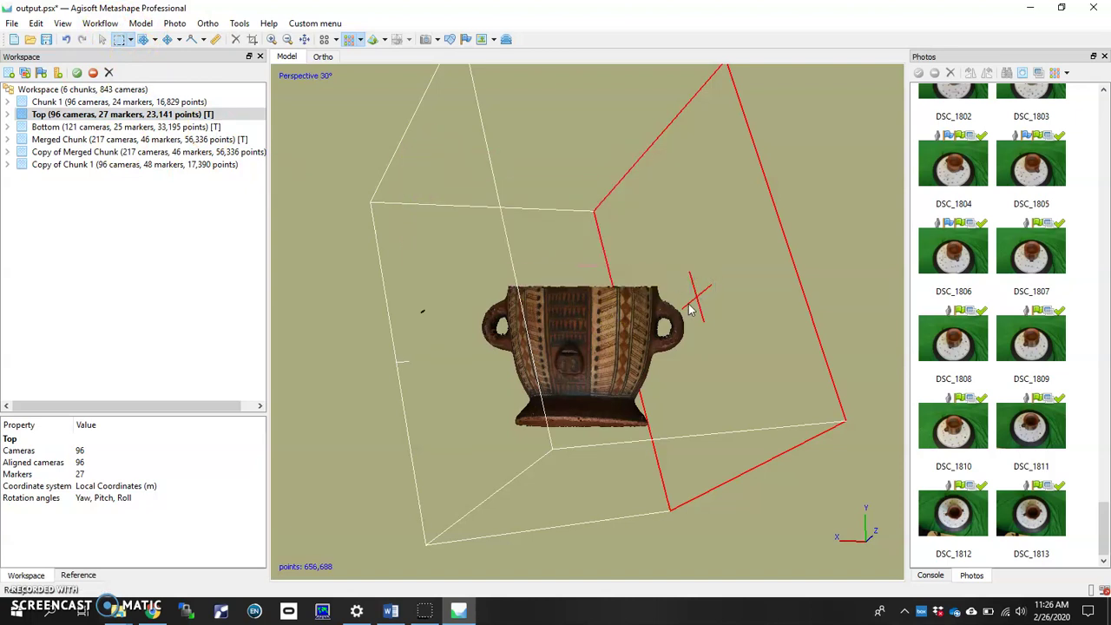
scroll(607, 278, "up", 3)
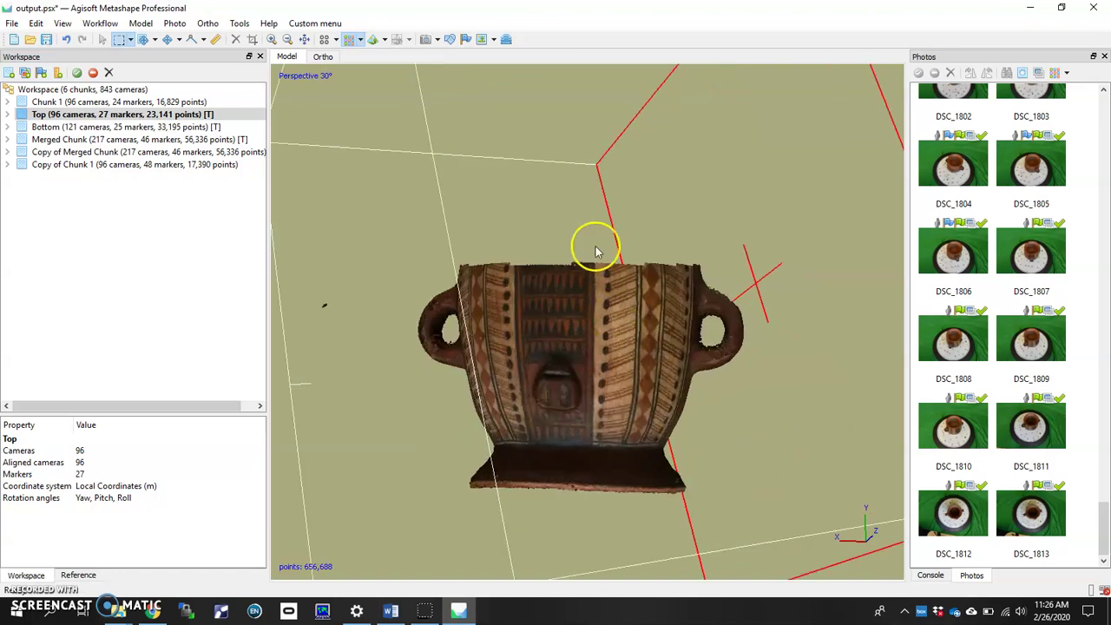
right_click_drag(596, 248, 574, 309)
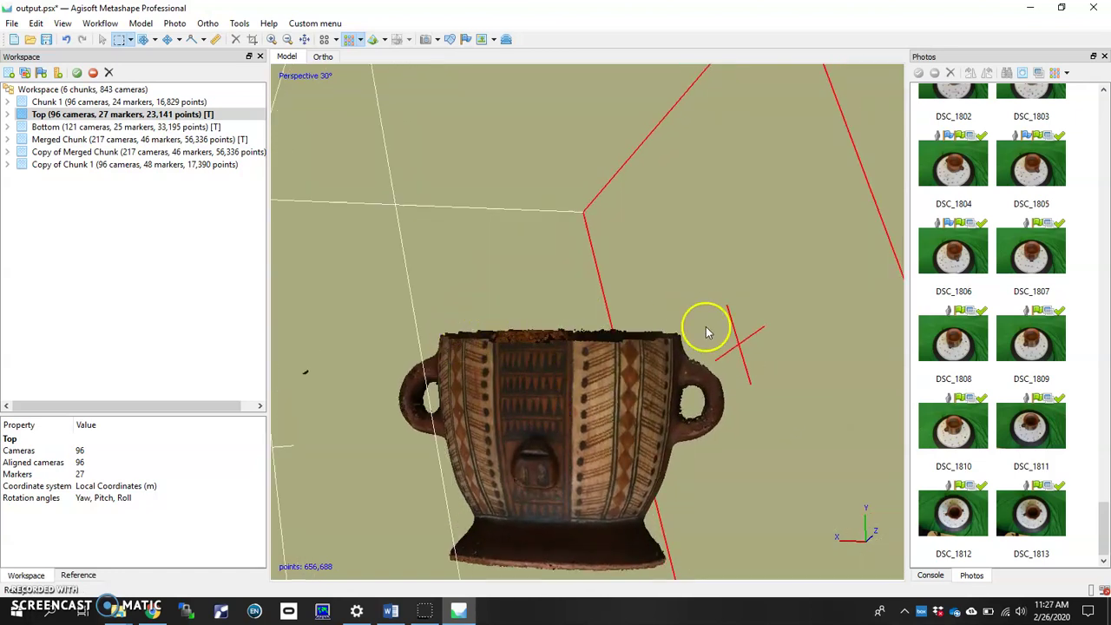
left_click_drag(494, 290, 547, 191)
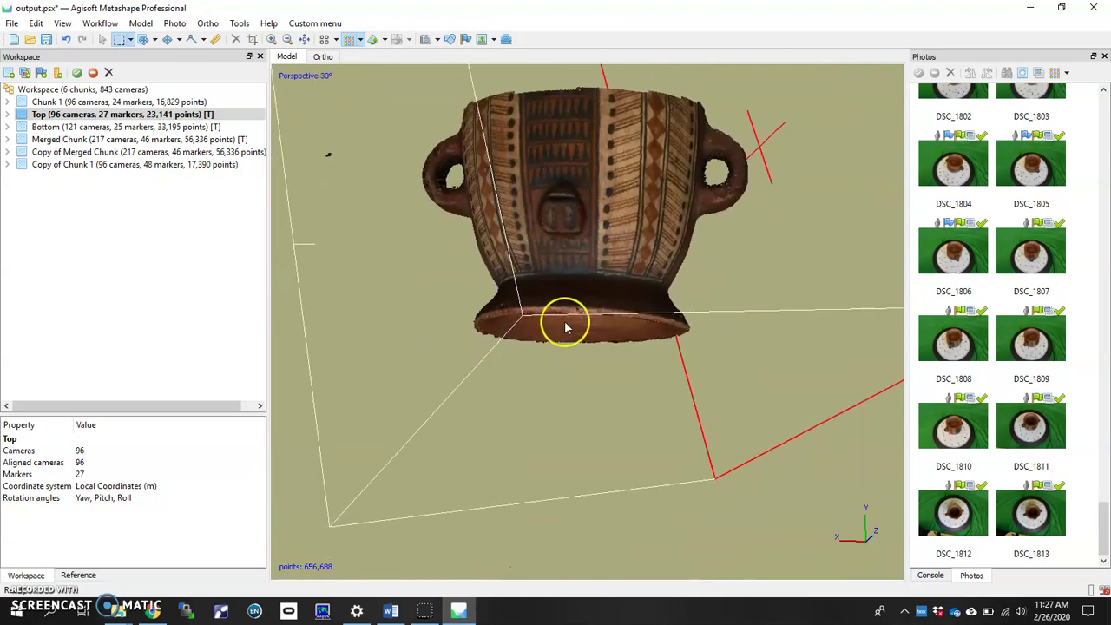
Open the Bottom chunk and delete its lower band of dense points, leaving 454,786 points
double_click(124, 126)
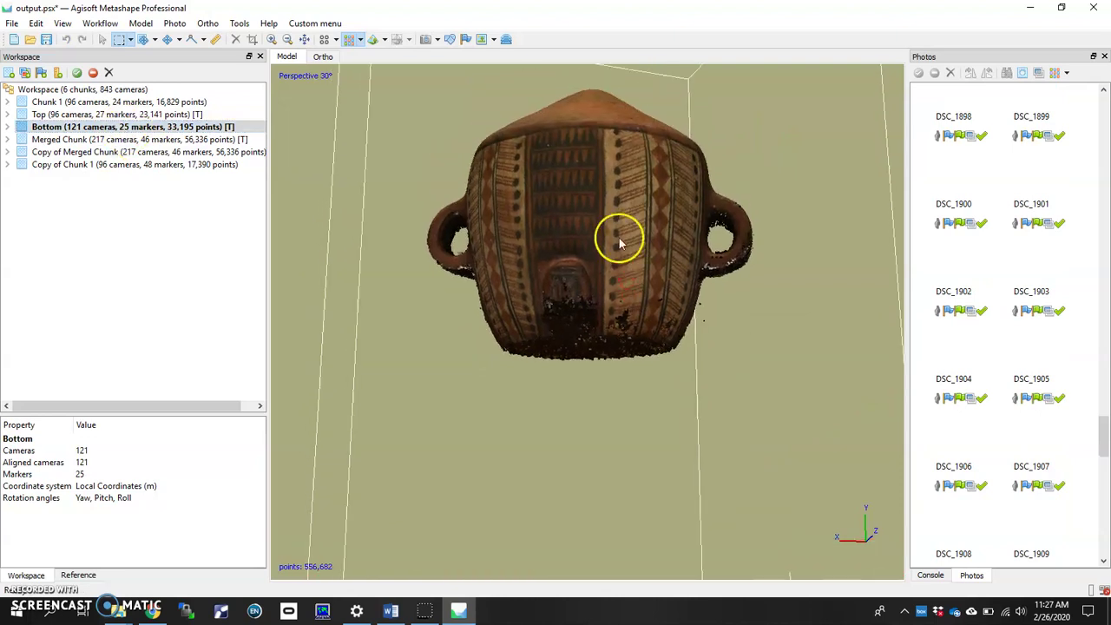
left_click(104, 40)
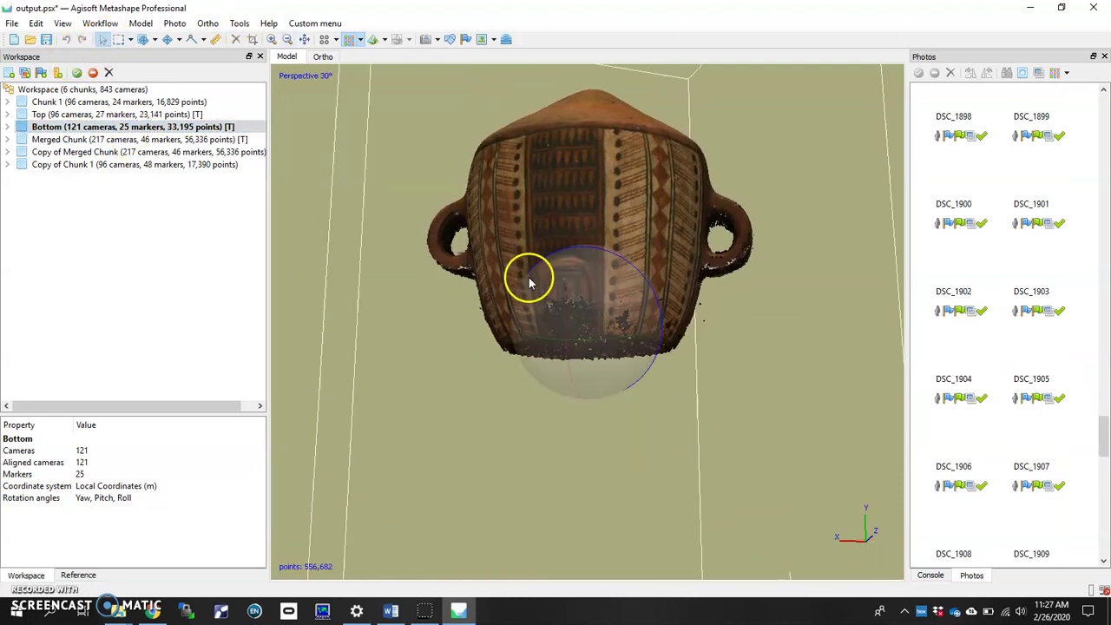
left_click_drag(528, 278, 610, 303)
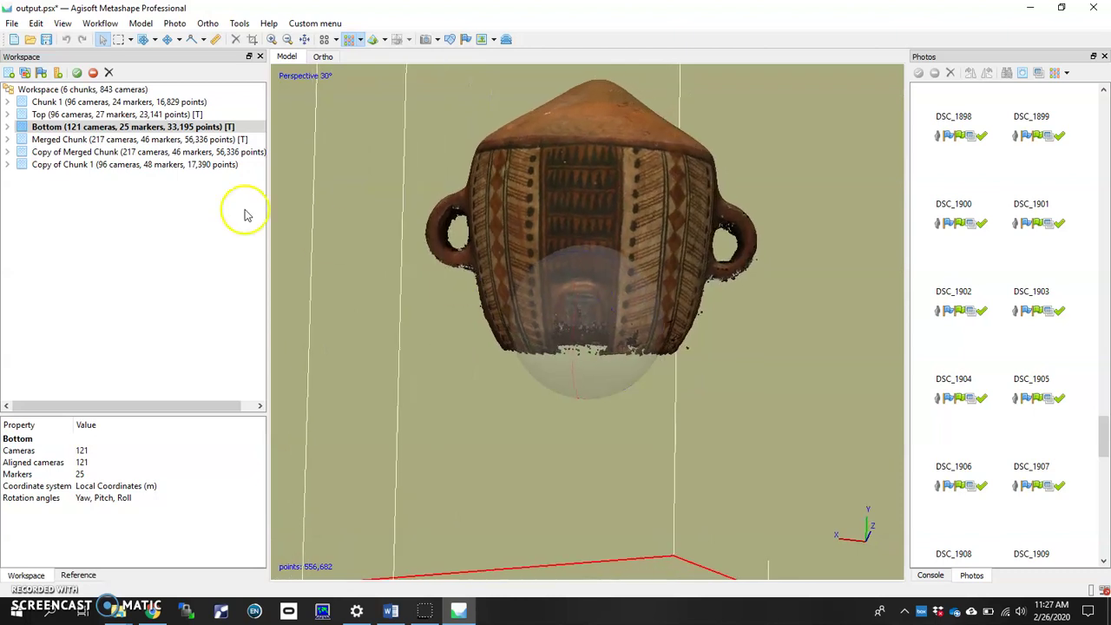
left_click(119, 39)
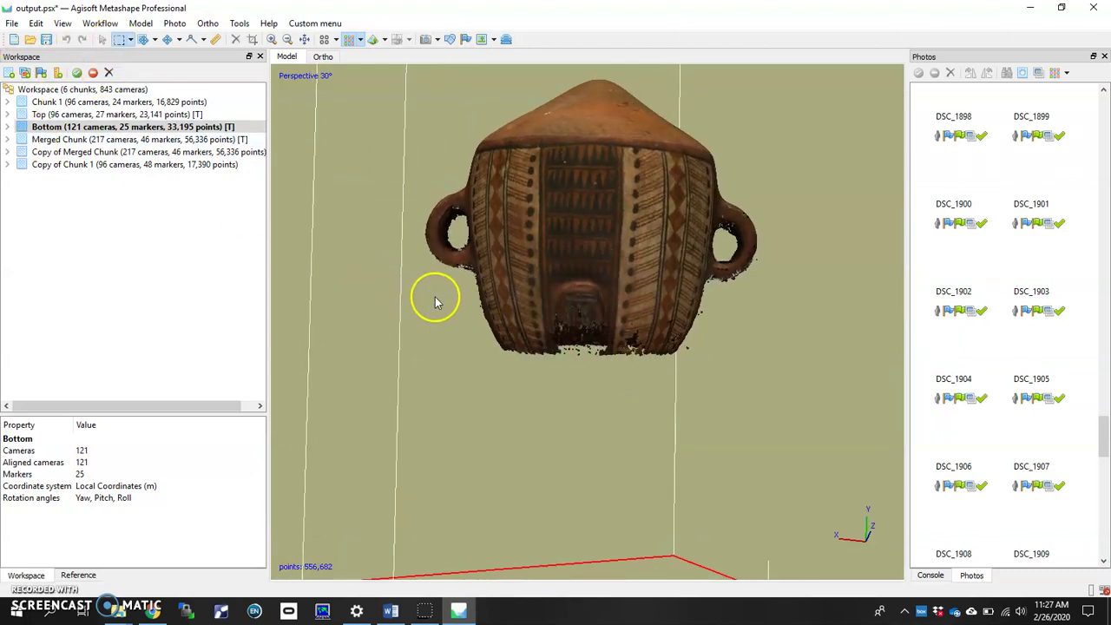
left_click_drag(434, 294, 862, 539)
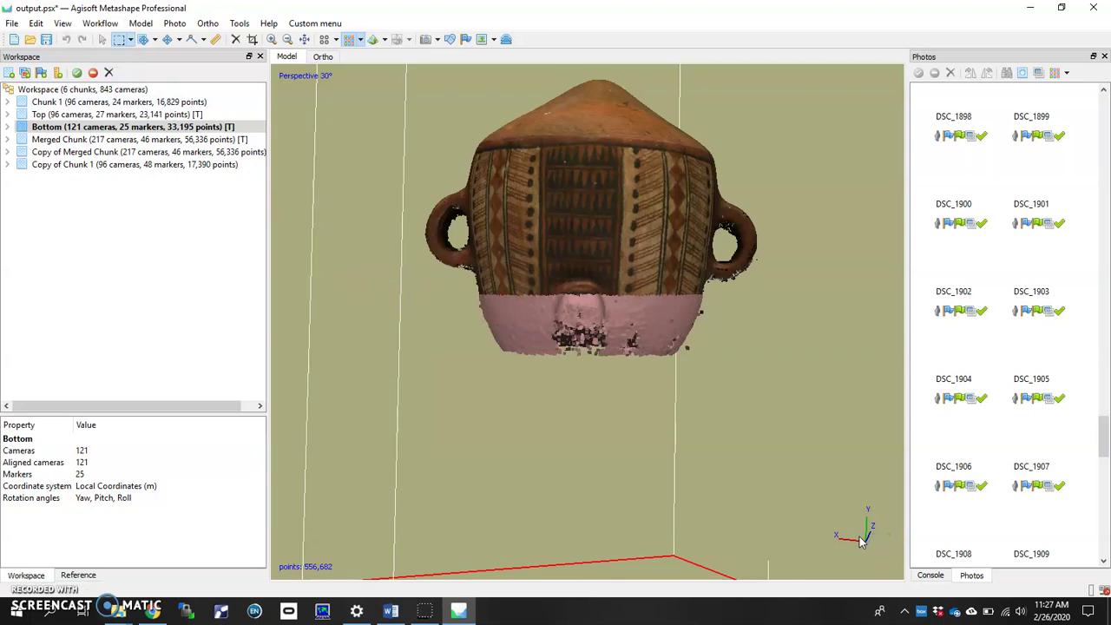
key("Delete")
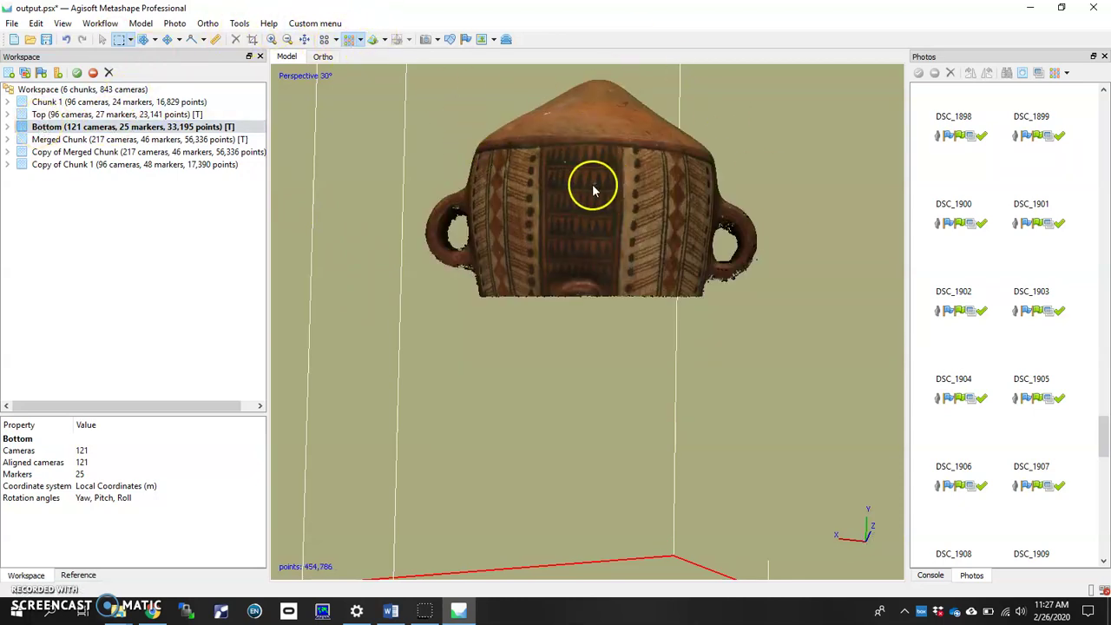
middle_click_drag(595, 186, 528, 91)
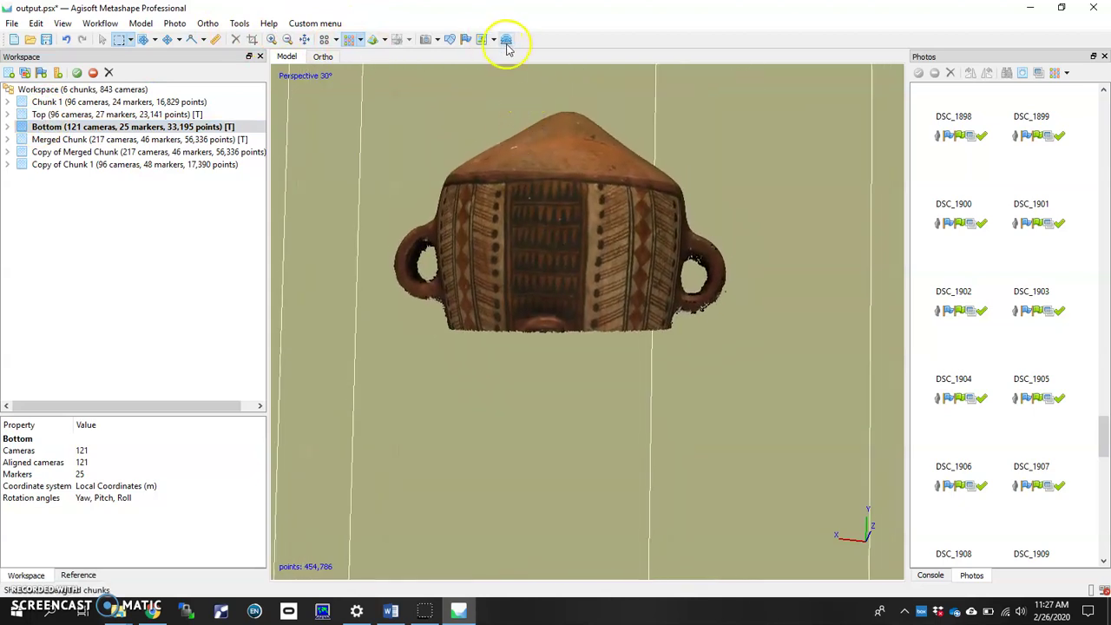
Display the trimmed Top and Bottom clouds together and orbit around the complete two-handled vase
left_click(507, 41)
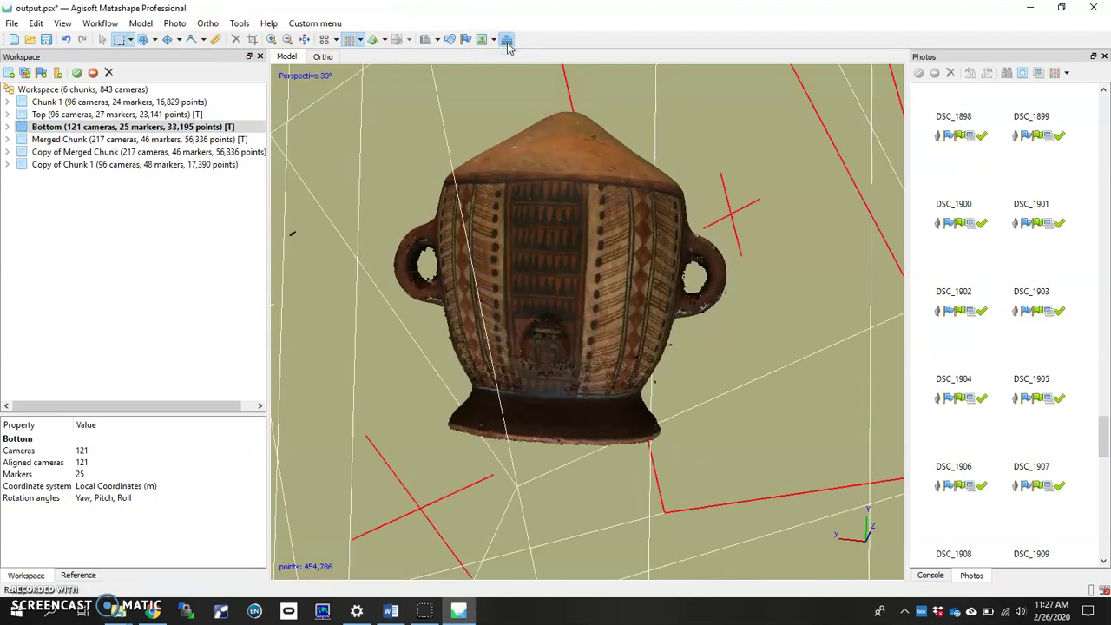
left_click(507, 41)
left_click(507, 41)
left_click(104, 41)
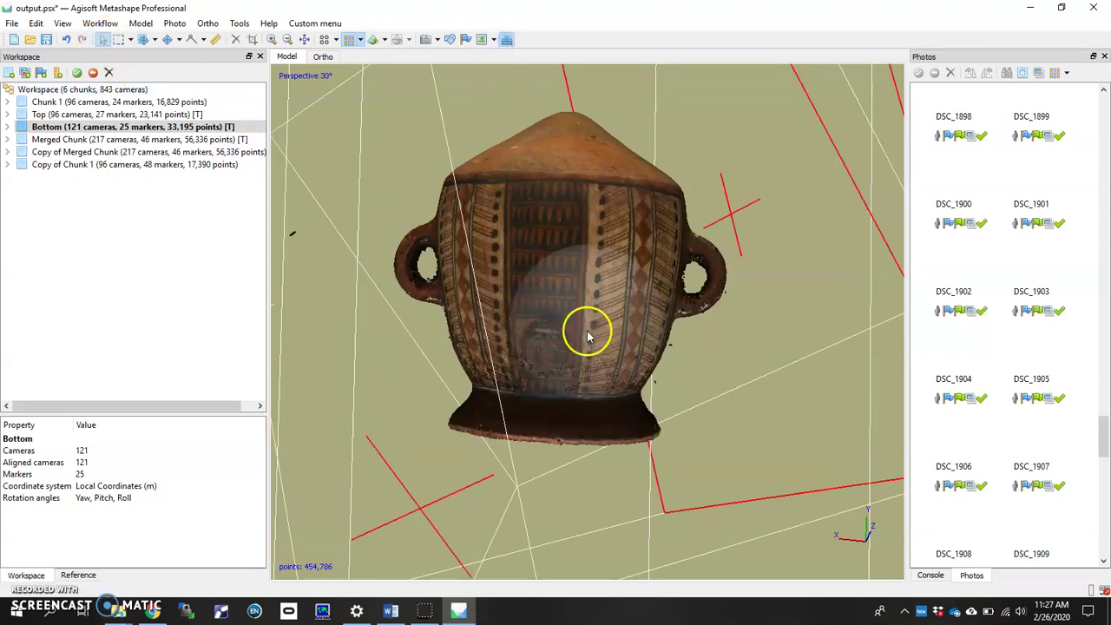
left_click_drag(585, 330, 568, 298)
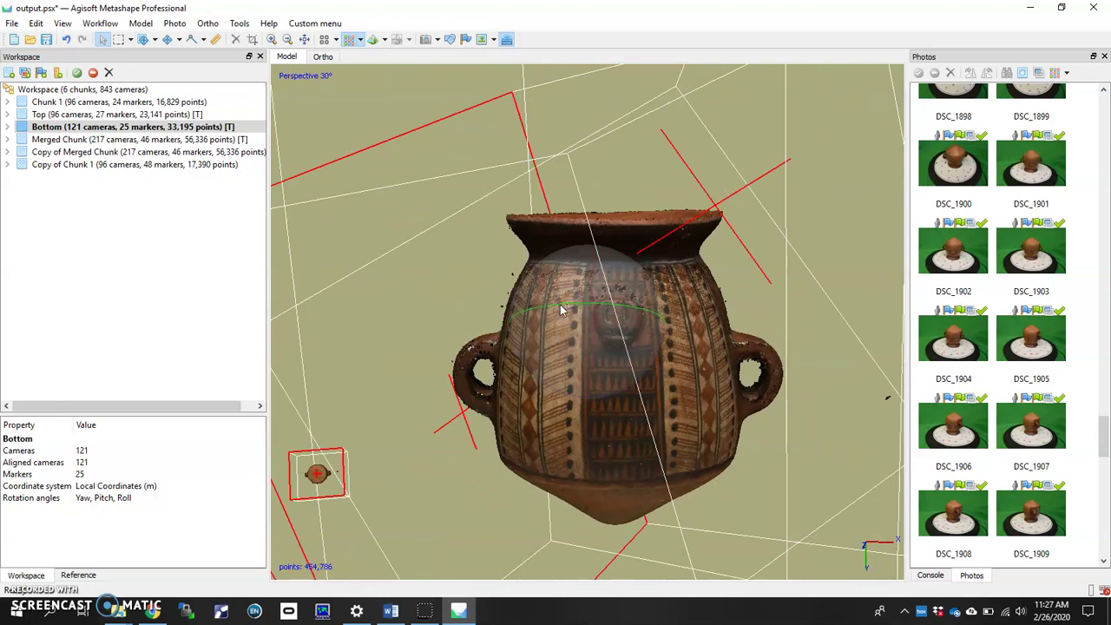
mouse_move(579, 344)
left_mouse_down()
mouse_move(563, 352)
mouse_move(593, 322)
mouse_move(582, 335)
left_mouse_up()
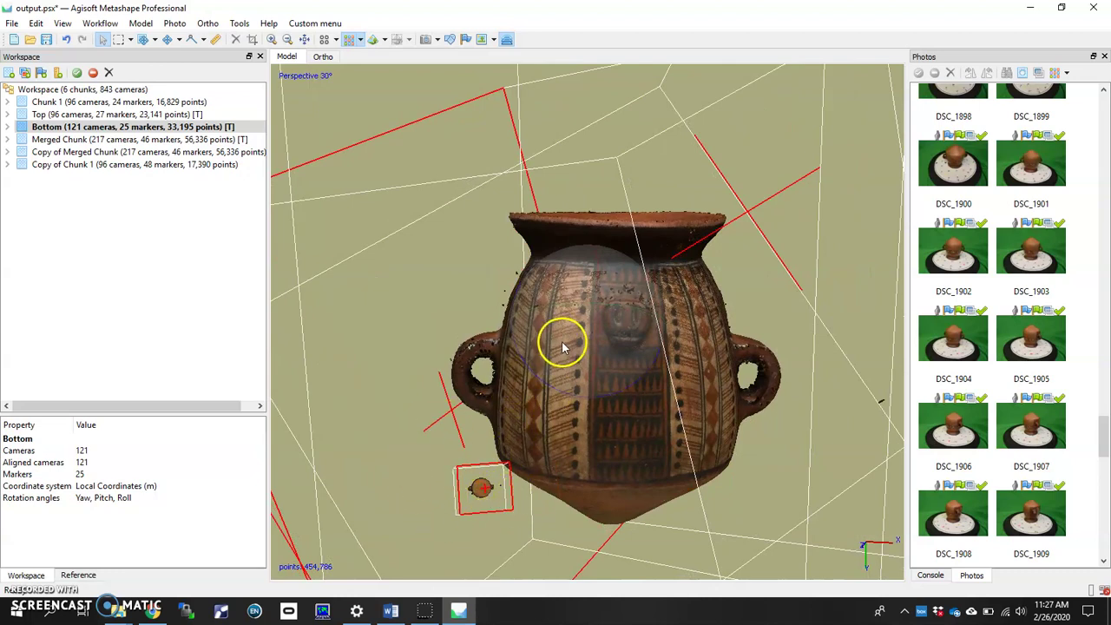
mouse_move(562, 347)
left_mouse_down()
mouse_move(546, 343)
mouse_move(571, 347)
mouse_move(573, 364)
left_mouse_up()
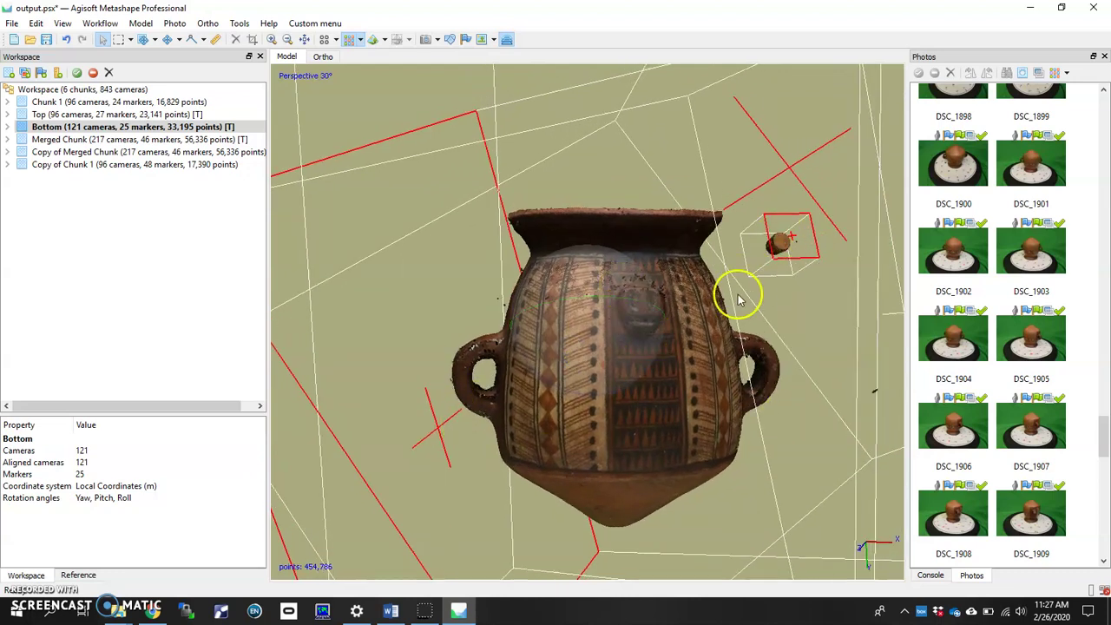
left_click_drag(620, 310, 607, 318)
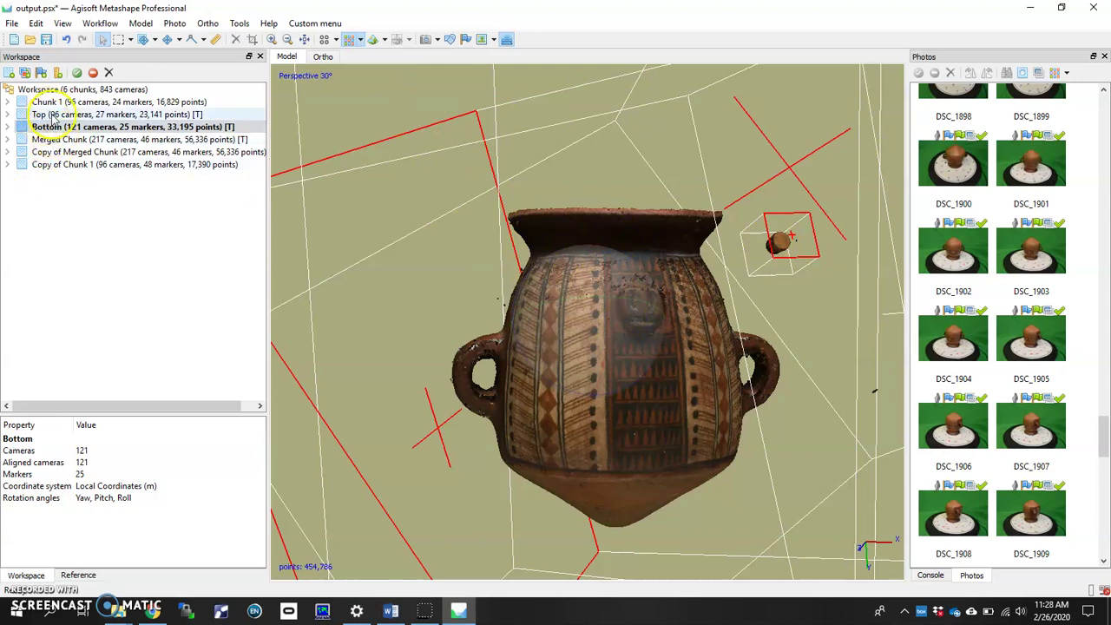
left_click_drag(625, 349, 637, 347)
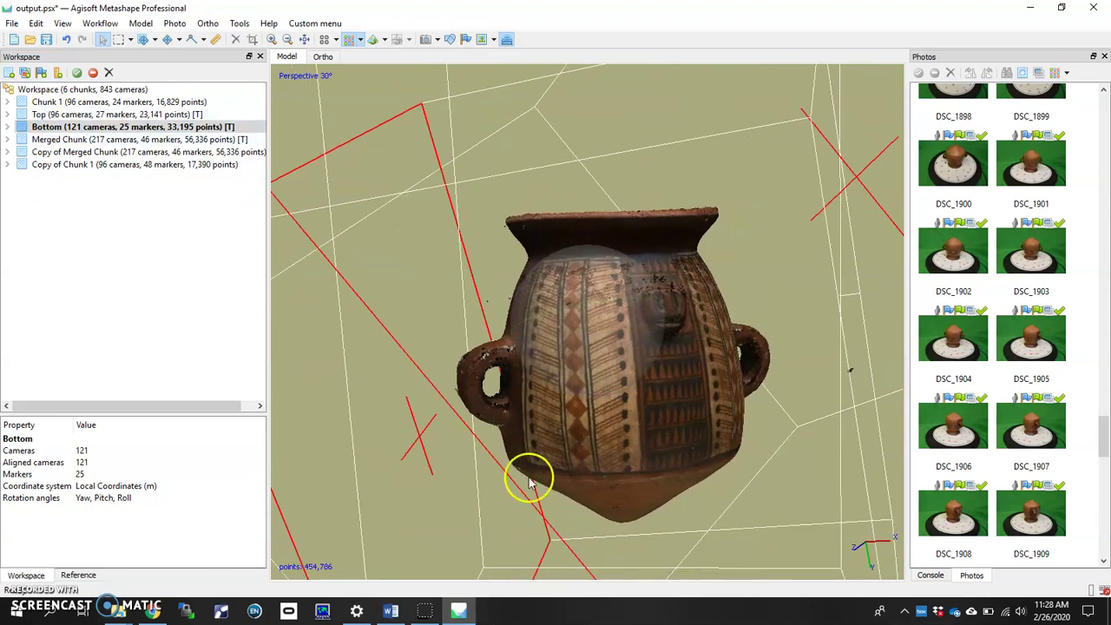
Merge Top and Bottom with their dense clouds into a new Merged Chunk of 217 cameras and 52 markers
left_click(101, 39)
left_click(105, 24)
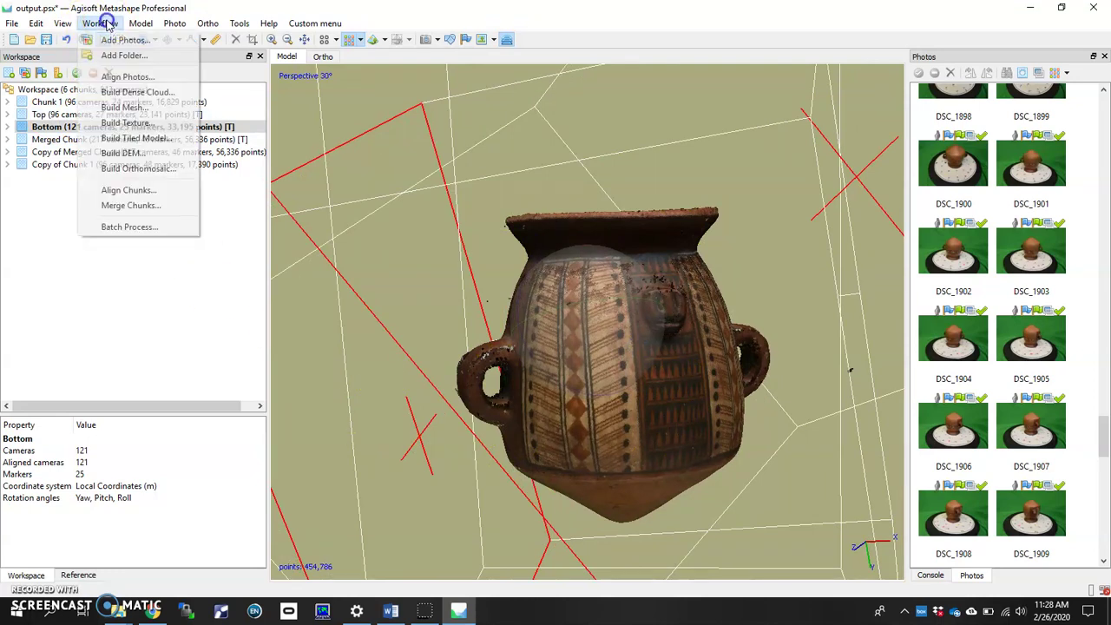
left_click(128, 205)
left_click(424, 218)
left_click(424, 206)
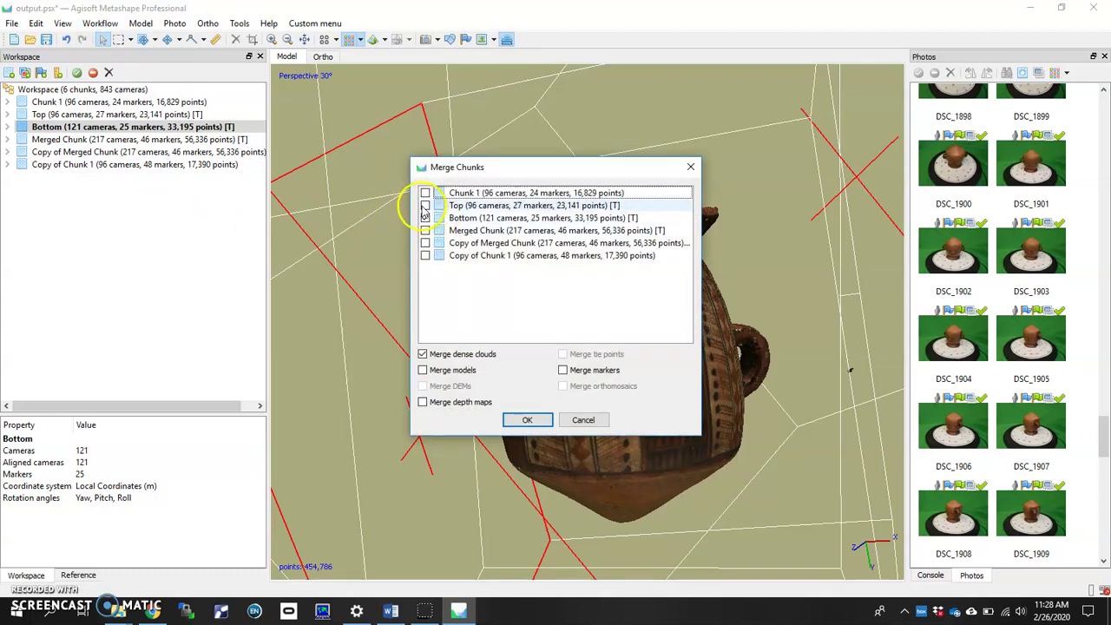
left_click(424, 207)
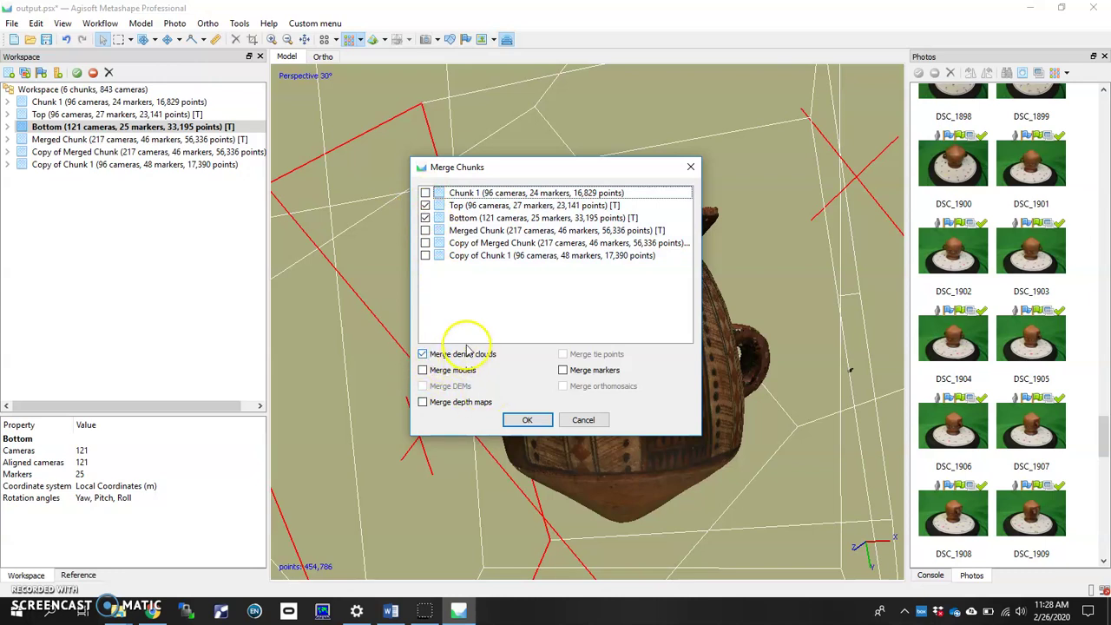
left_click(422, 370)
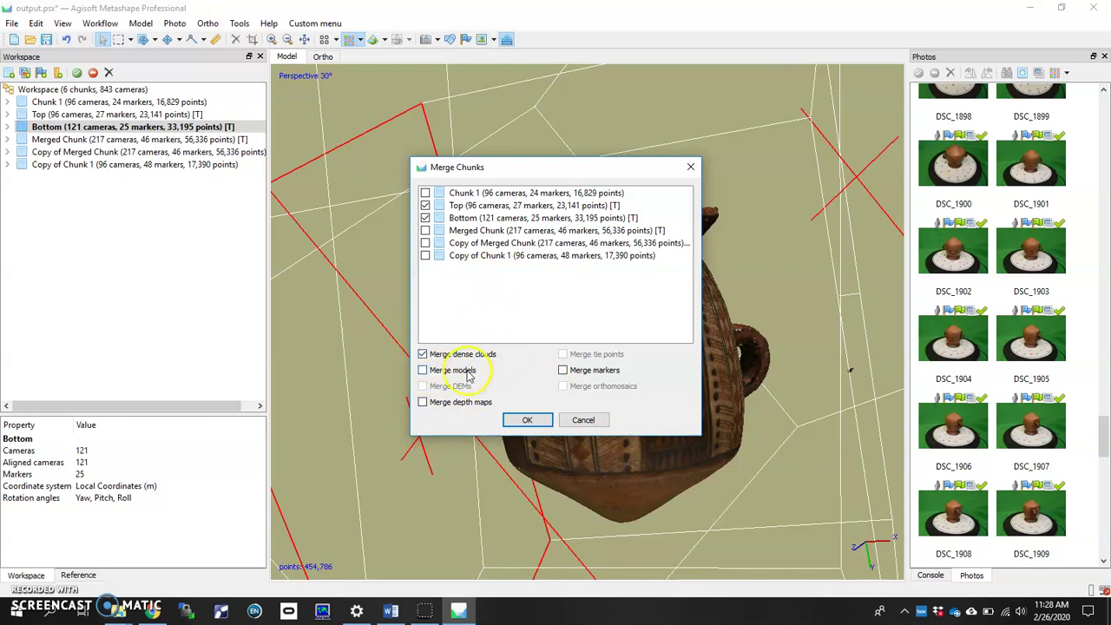
left_click(527, 420)
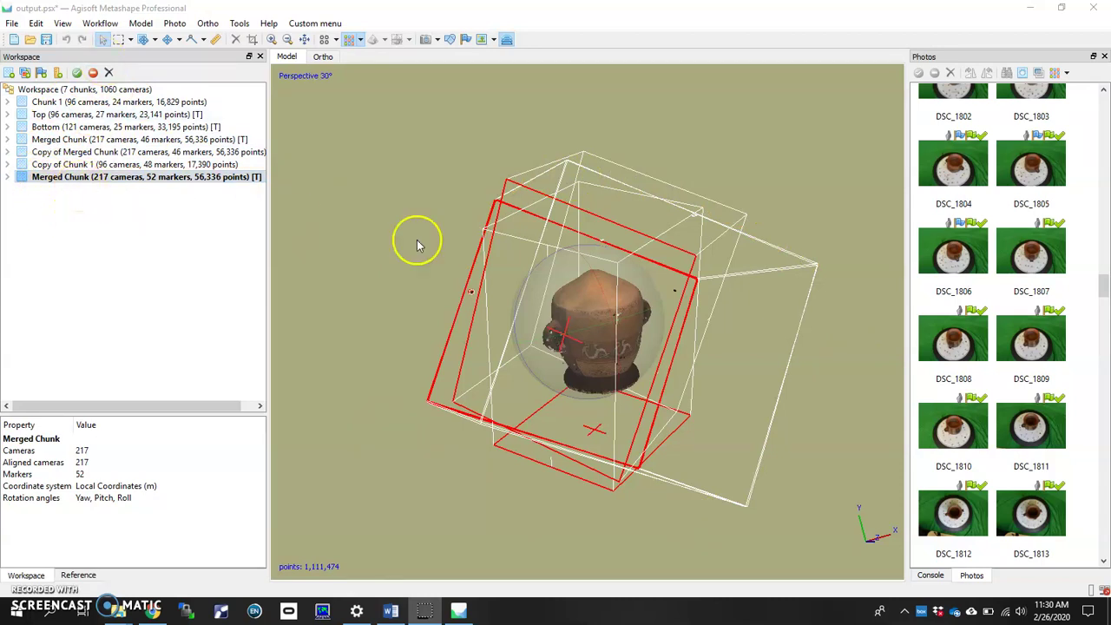
mouse_move(587, 310)
left_mouse_down()
mouse_move(594, 300)
mouse_move(591, 311)
left_mouse_up()
left_click_drag(601, 358, 565, 351)
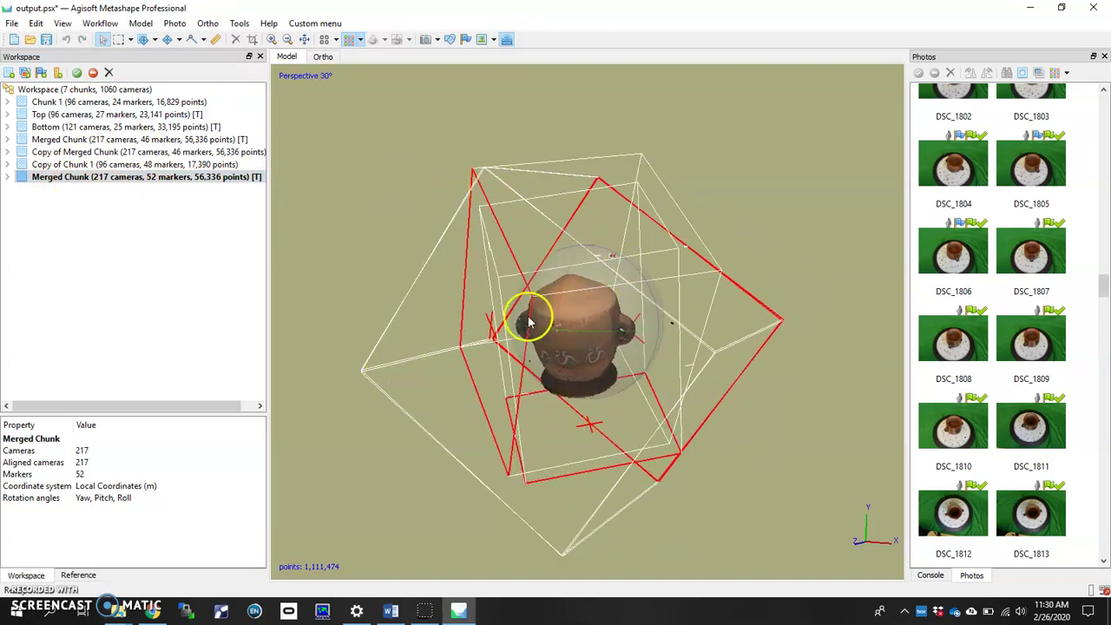
left_click_drag(602, 303, 588, 334)
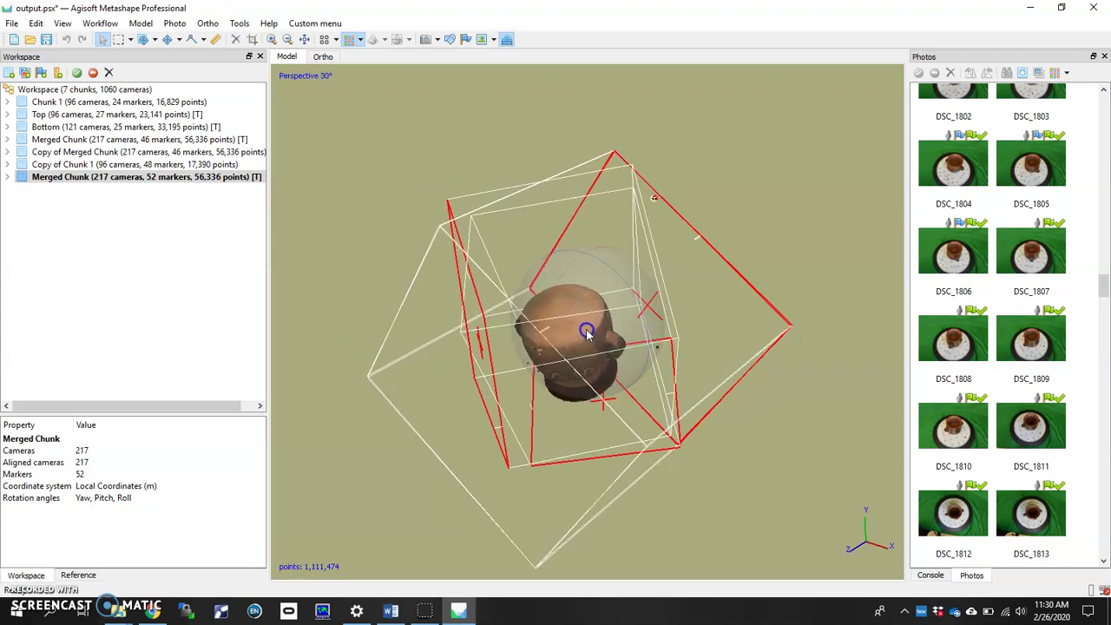
Show only the Merged Chunk and inspect the whole vessel's dense cloud, resetting the view at the end
left_click(507, 40)
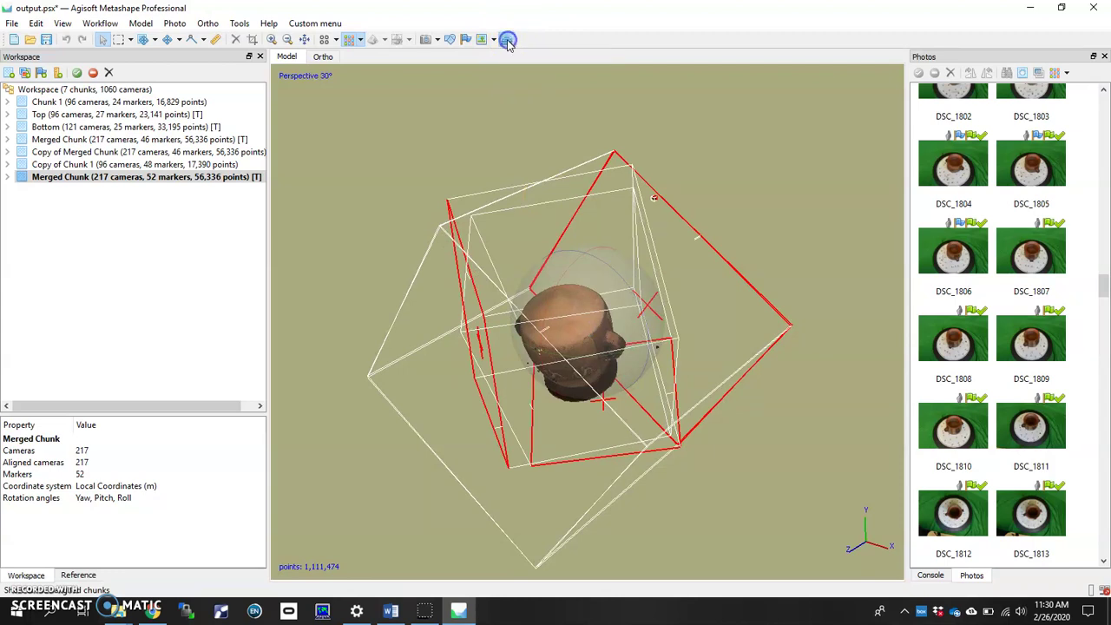
left_click_drag(573, 290, 581, 218)
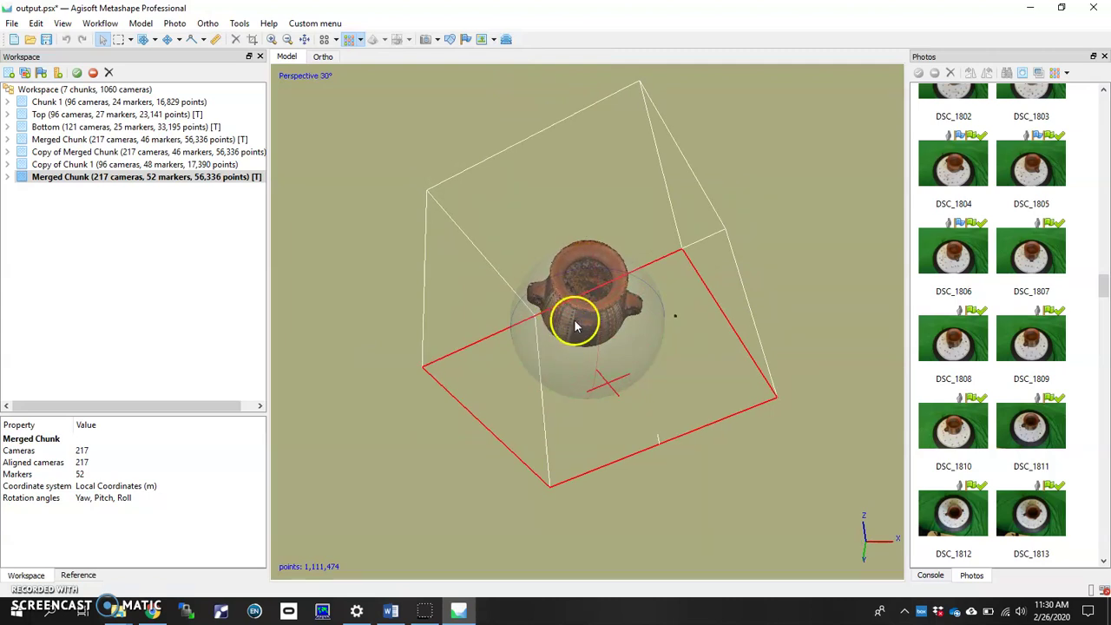
left_click_drag(573, 320, 731, 360)
left_click(122, 39)
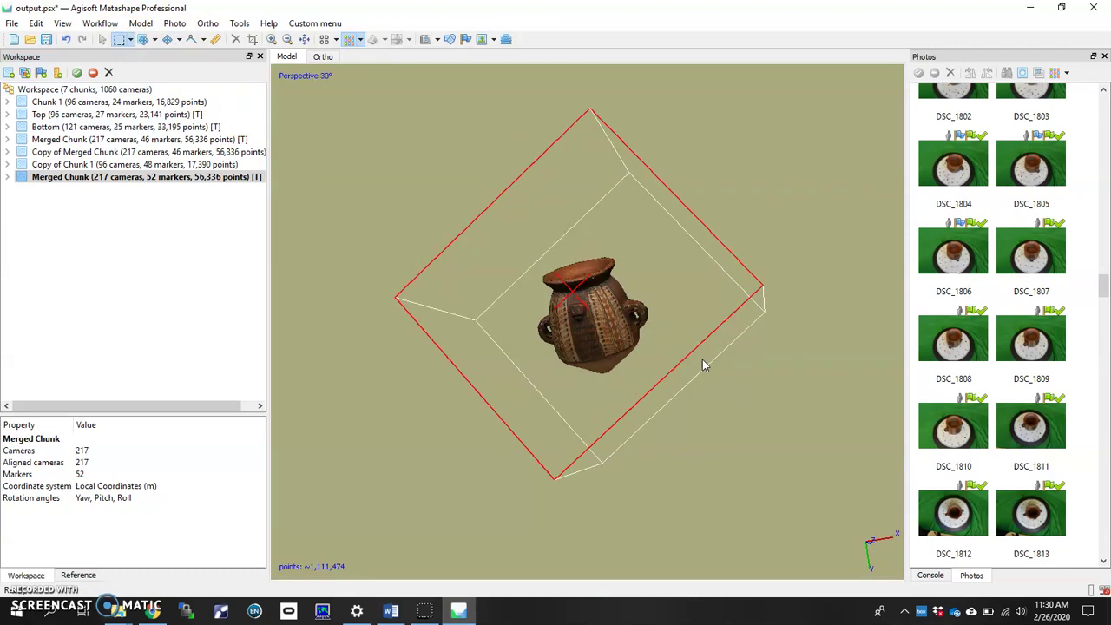
scroll(498, 442, "up", 10)
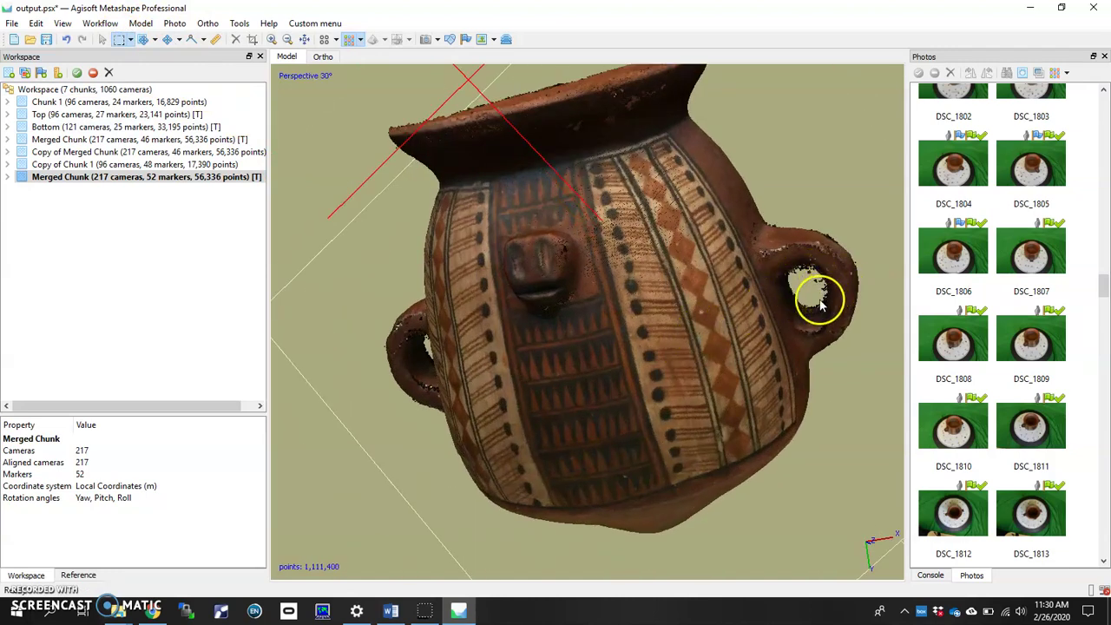
left_click(111, 24)
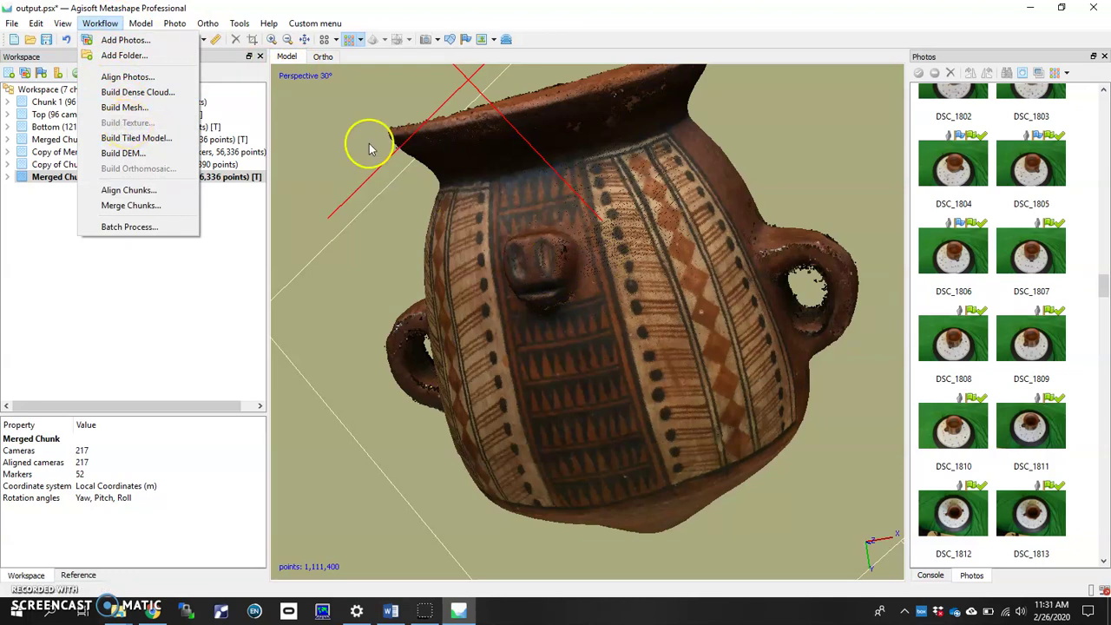
left_click(521, 276)
key("0")
scroll(546, 271, "down", 3)
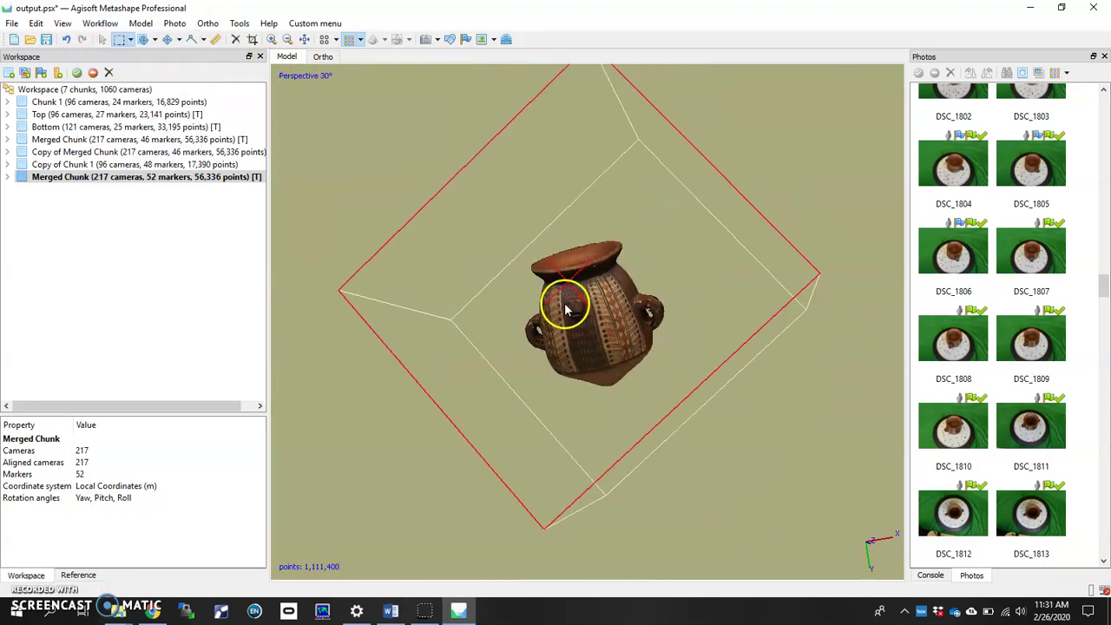